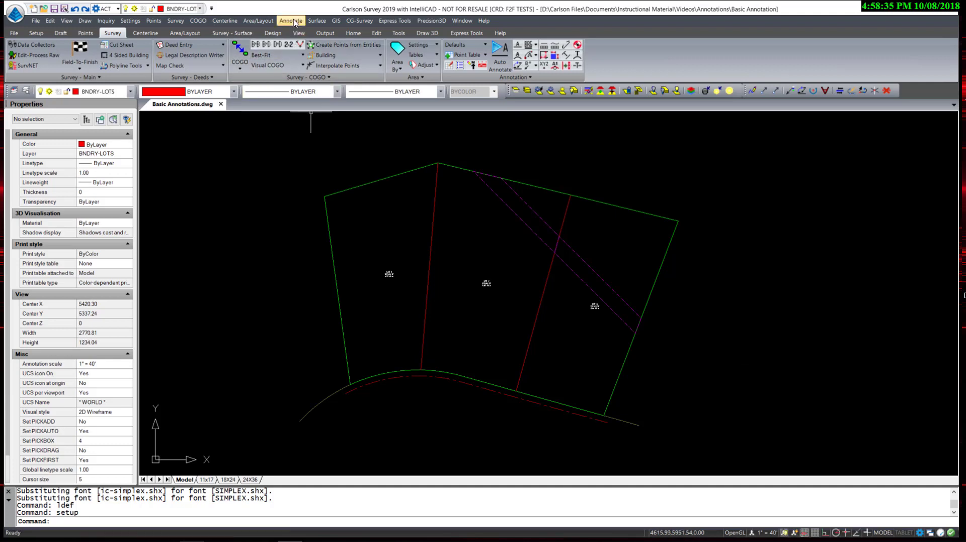
Dismiss the Annotate menu without choosing, then bring up the Annotation ribbon's Defaults list.
{"action": "left_click", "coordinate": [292, 20]}
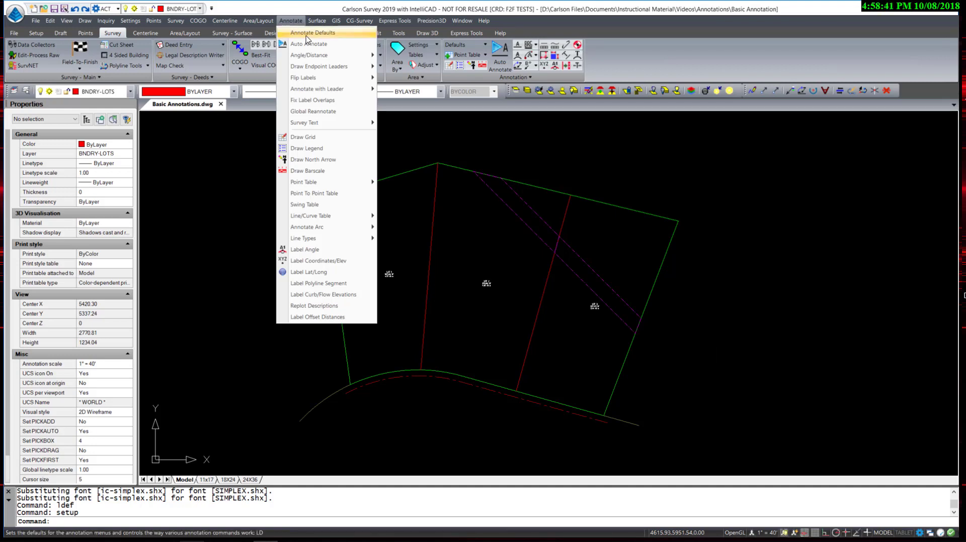
{"action": "left_click", "coordinate": [243, 137]}
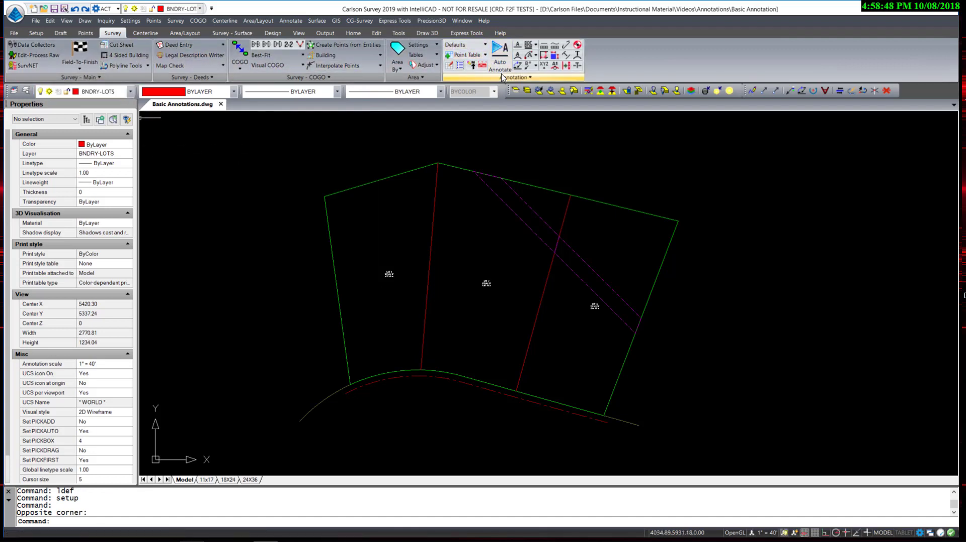
{"action": "left_click", "coordinate": [484, 44]}
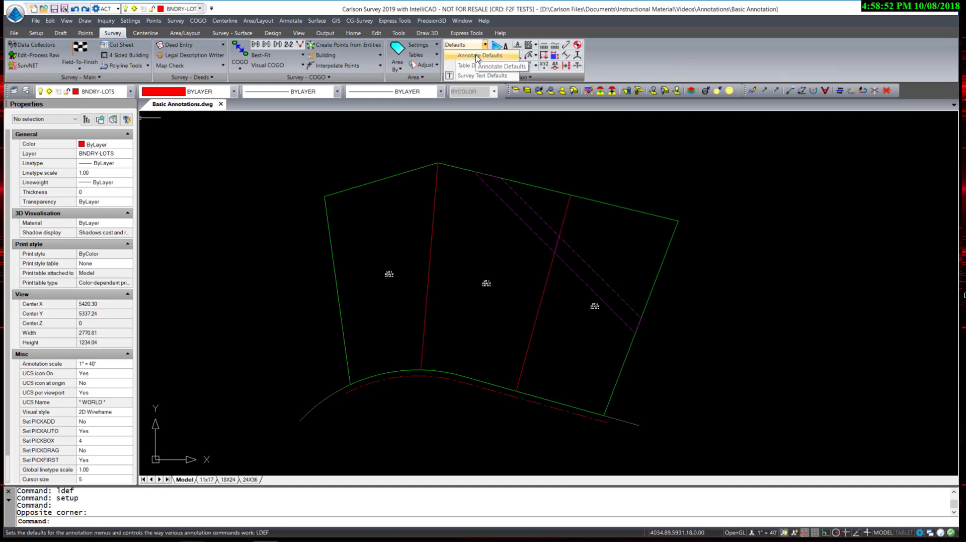
Open Annotate Defaults and check the Text Size Scaler, keeping Previous Labels set to Erase.
{"action": "left_click", "coordinate": [477, 57]}
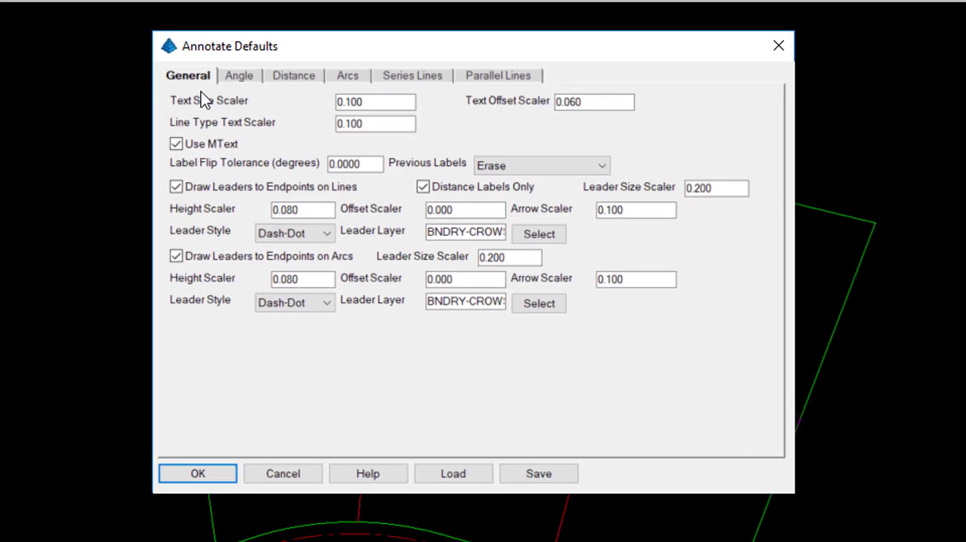
{"action": "left_click", "coordinate": [394, 100]}
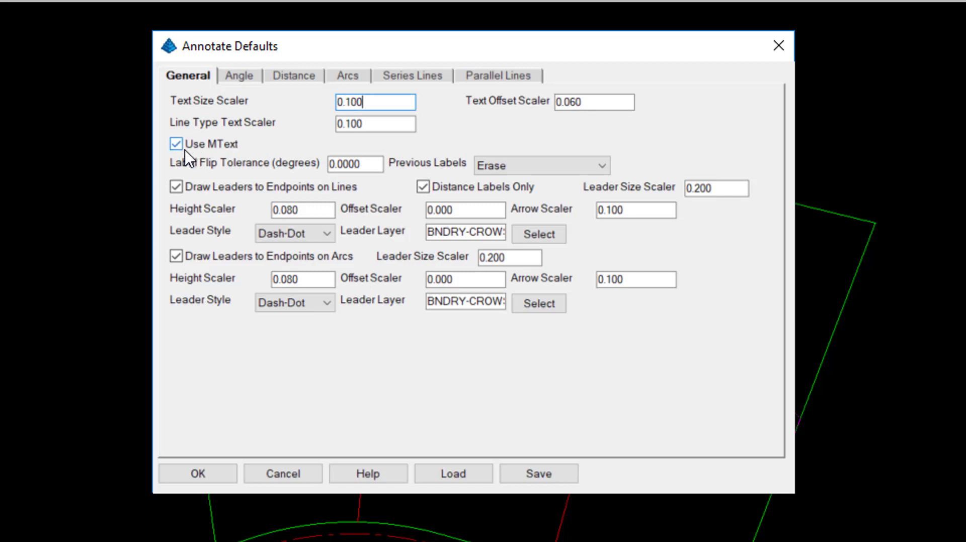
{"action": "left_click", "coordinate": [592, 171]}
{"action": "left_click", "coordinate": [592, 171]}
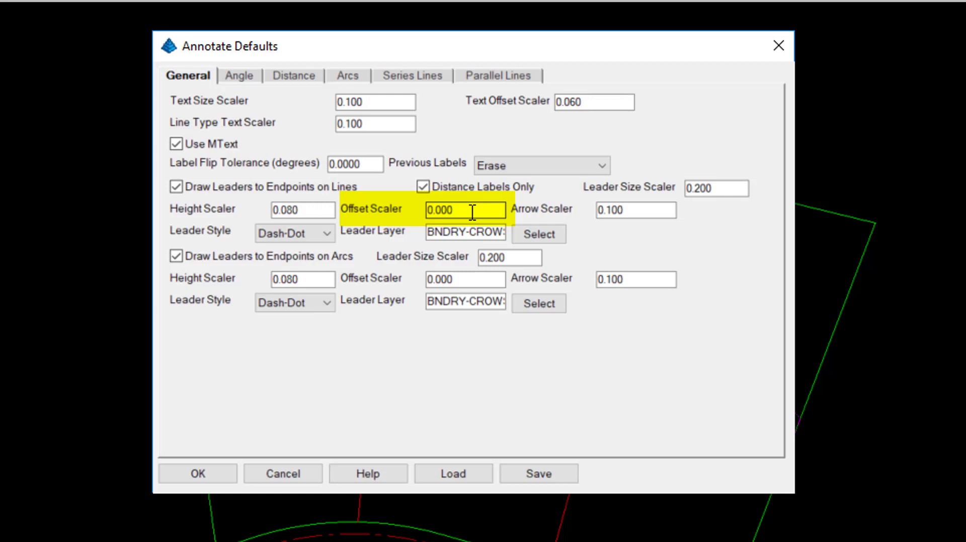
Keep the Dash-Dot leader style and move to the Angle label settings.
{"action": "left_click", "coordinate": [328, 233]}
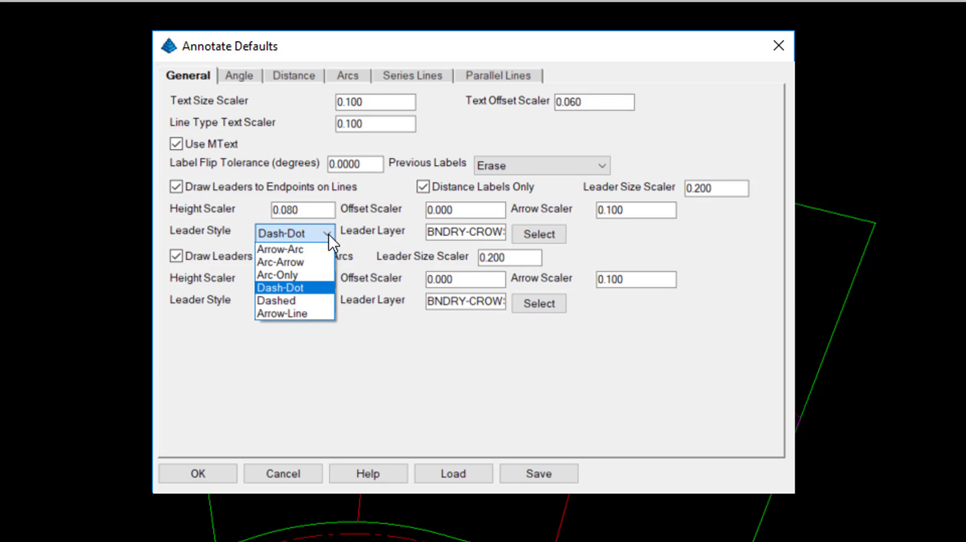
{"action": "left_click", "coordinate": [312, 287]}
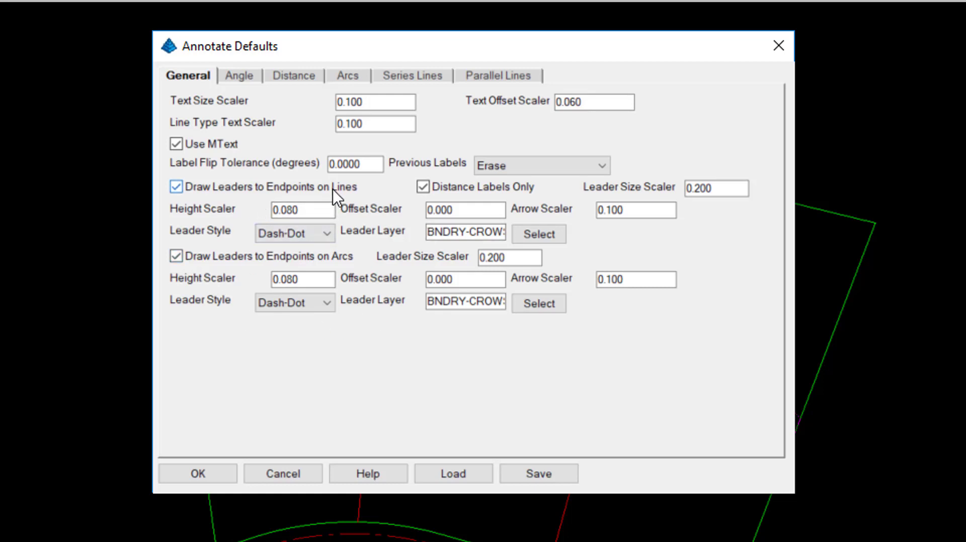
{"action": "left_click", "coordinate": [238, 76]}
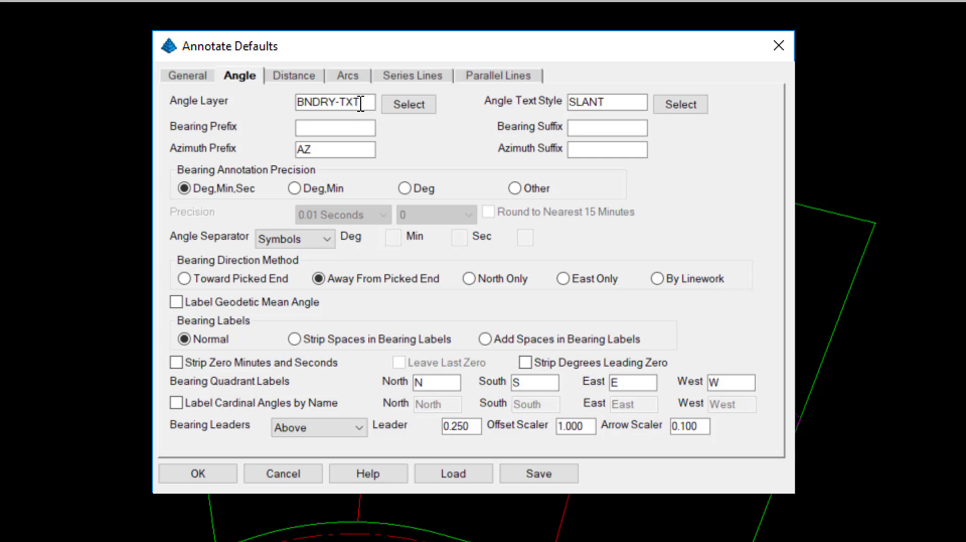
Review the SLANT angle text style, Symbols separator, North quadrant label and bearing leader values, then go to Distance.
{"action": "left_click", "coordinate": [628, 103]}
{"action": "left_click", "coordinate": [323, 240]}
{"action": "left_click", "coordinate": [366, 259]}
{"action": "left_click", "coordinate": [438, 384]}
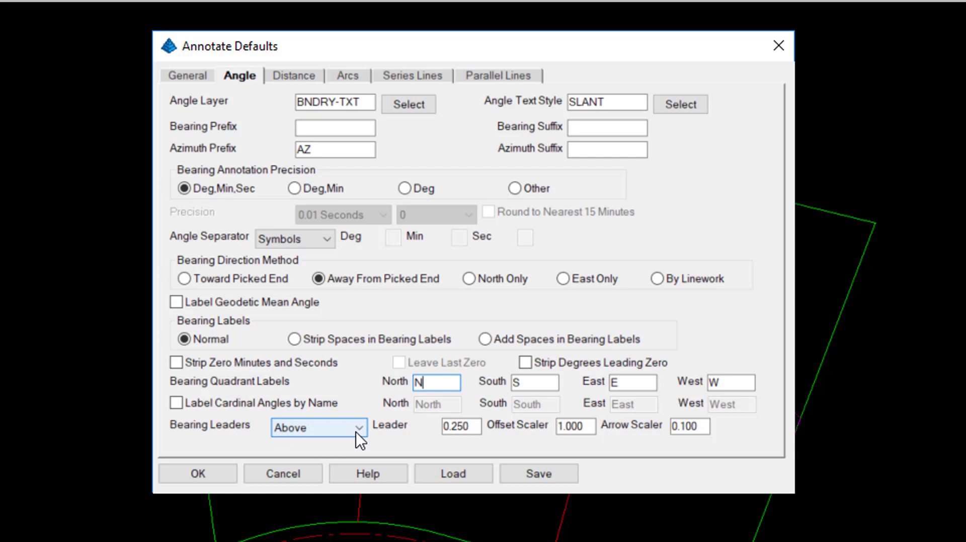
{"action": "left_click", "coordinate": [477, 428]}
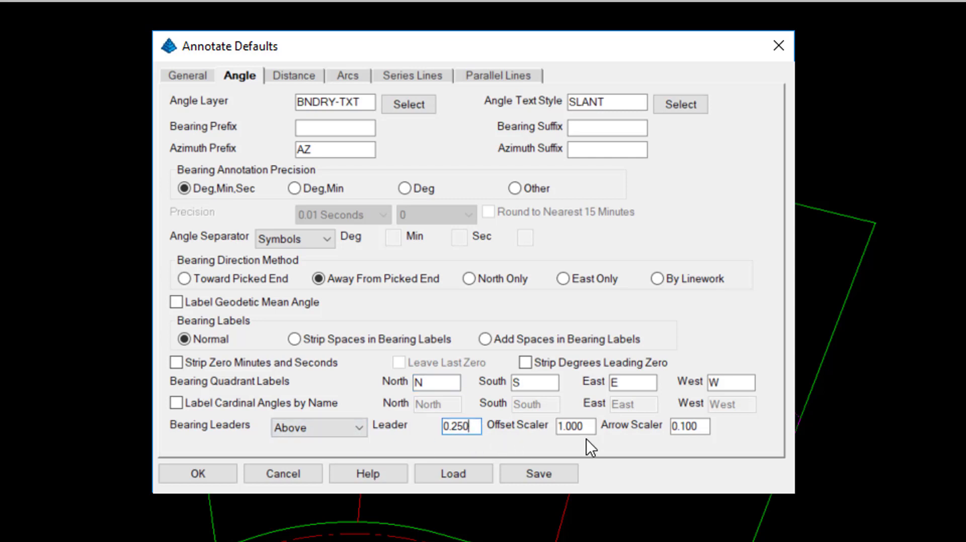
{"action": "left_click", "coordinate": [707, 427]}
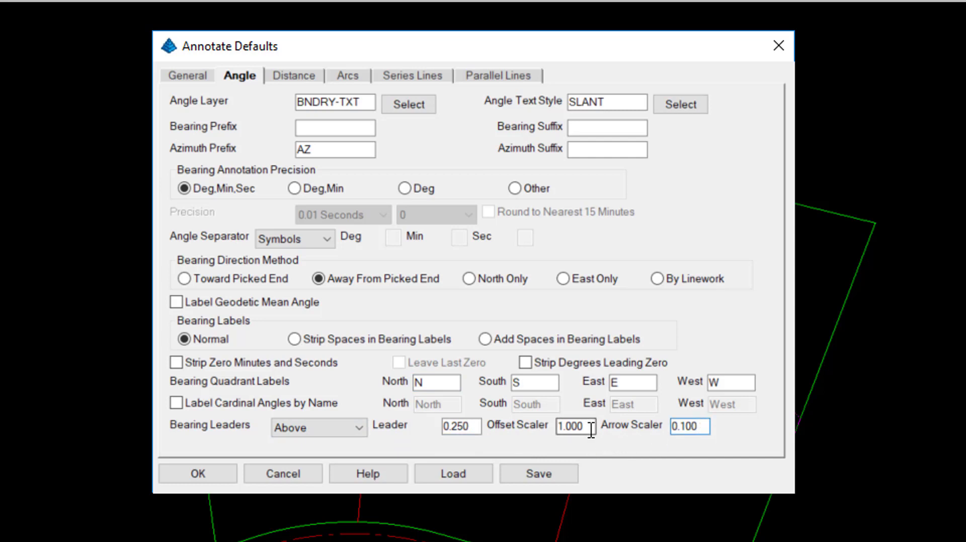
{"action": "left_click", "coordinate": [286, 81]}
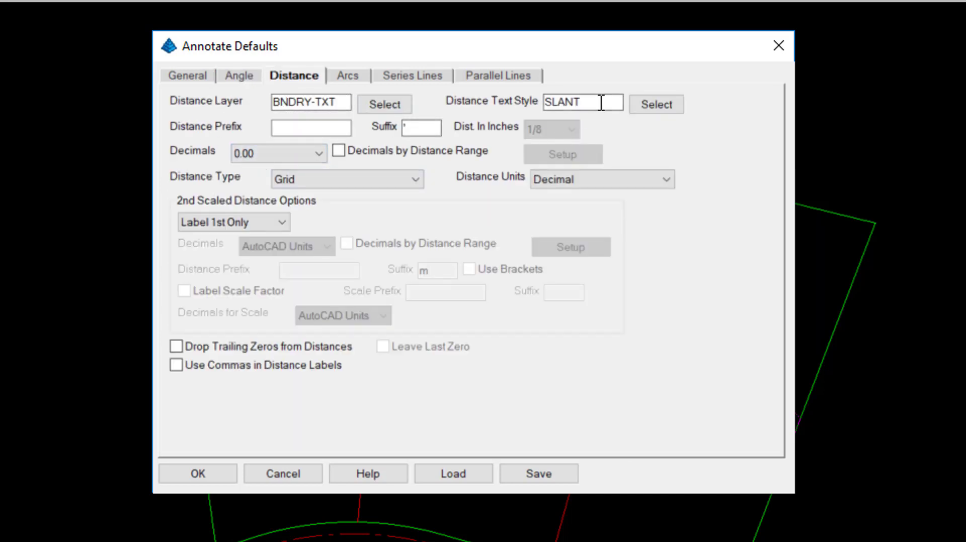
Set 2nd Scaled Distance Options to Label 1st and 2nd, then go to the Arcs tab.
{"action": "left_click", "coordinate": [410, 129]}
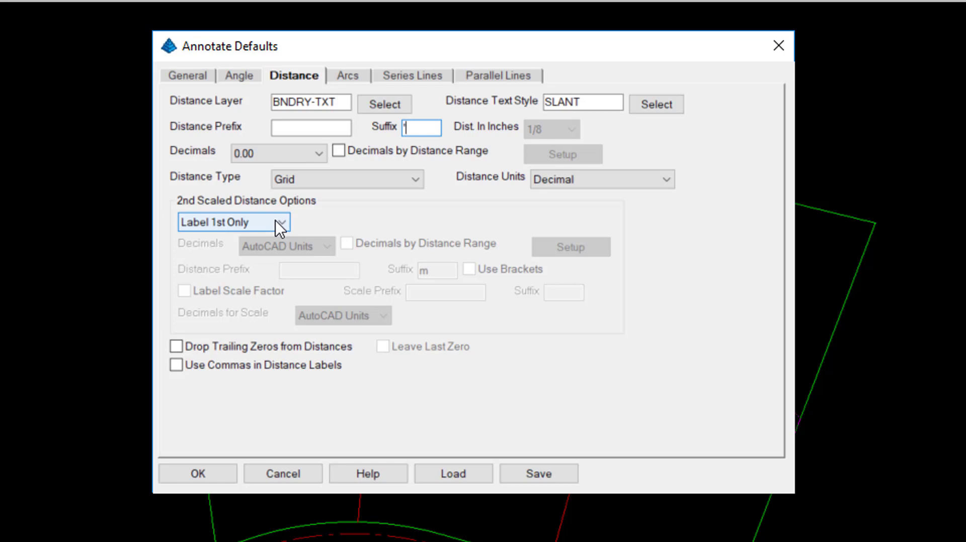
{"action": "left_click", "coordinate": [278, 225]}
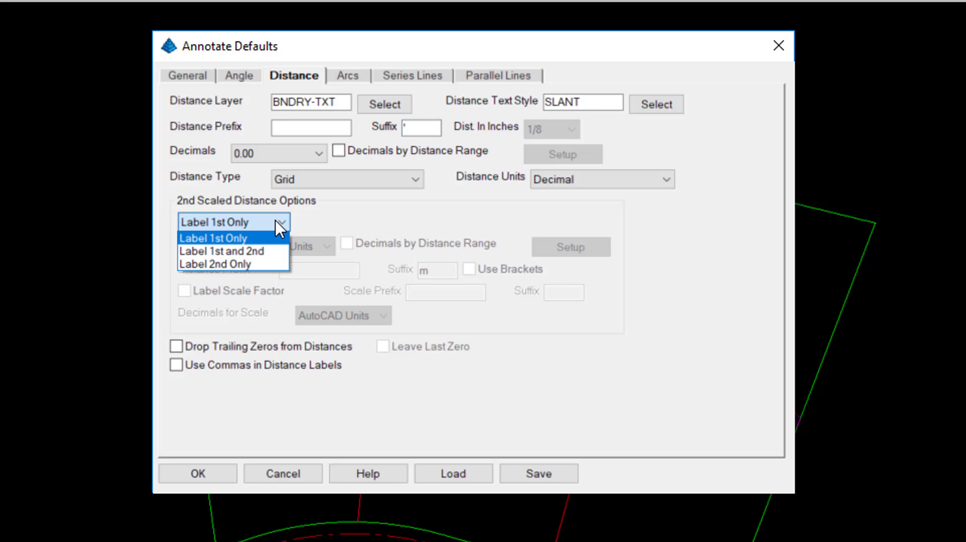
{"action": "left_click", "coordinate": [352, 210]}
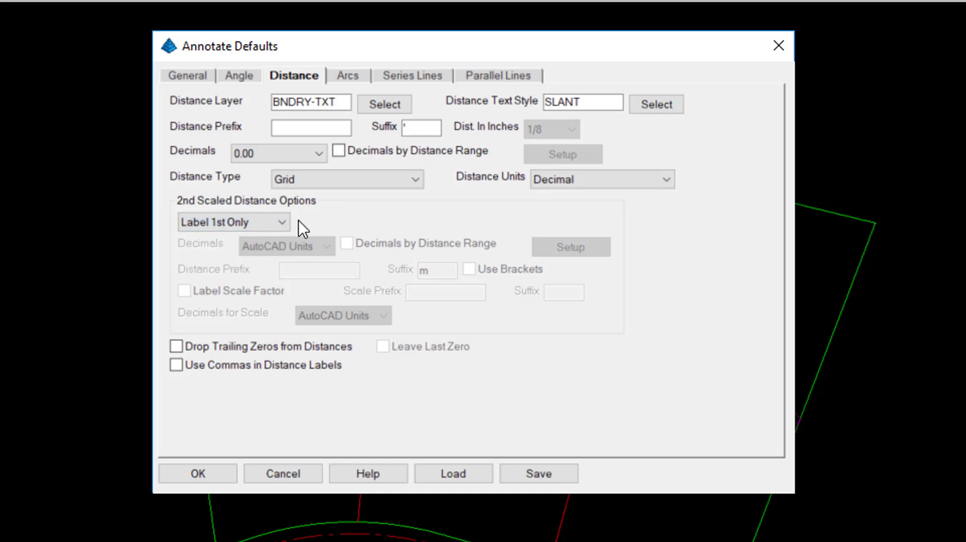
{"action": "left_click", "coordinate": [285, 222]}
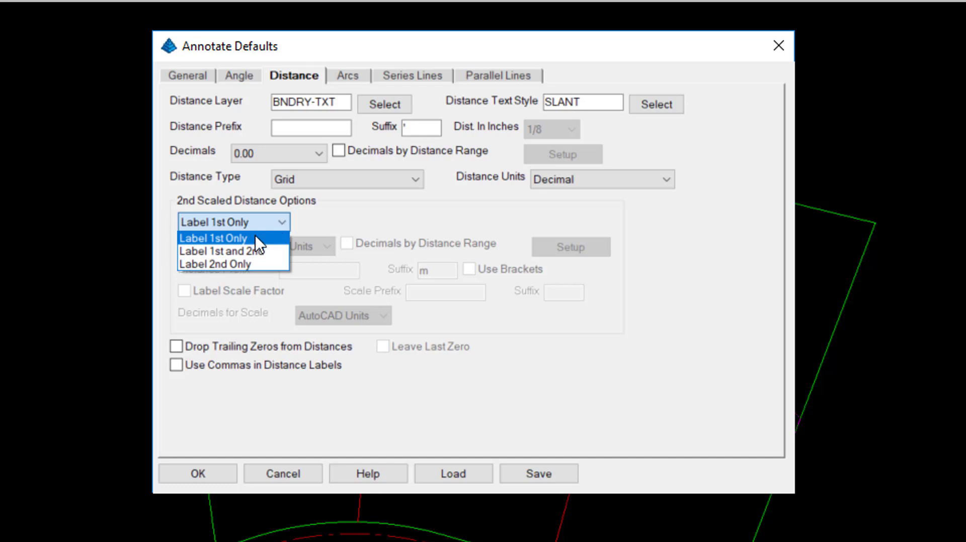
{"action": "left_click", "coordinate": [253, 255]}
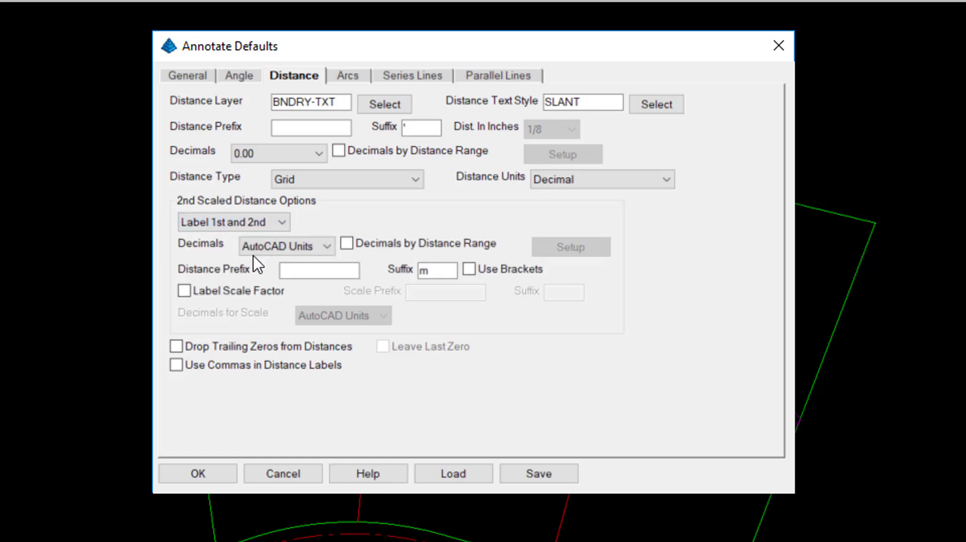
{"action": "left_click", "coordinate": [349, 77]}
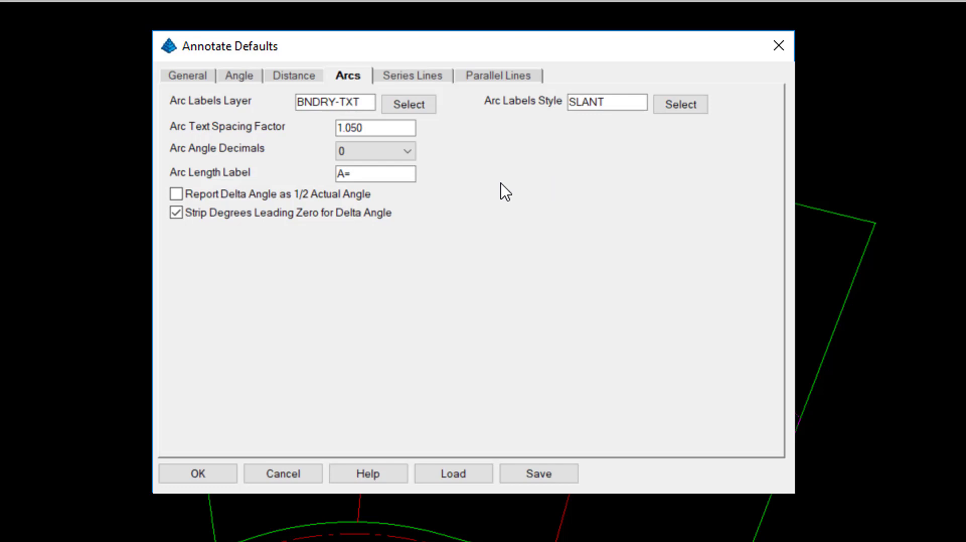
Look over the Series Lines and Parallel Lines tabs (size 0.080, SLANT), then return to General.
{"action": "left_click", "coordinate": [418, 79]}
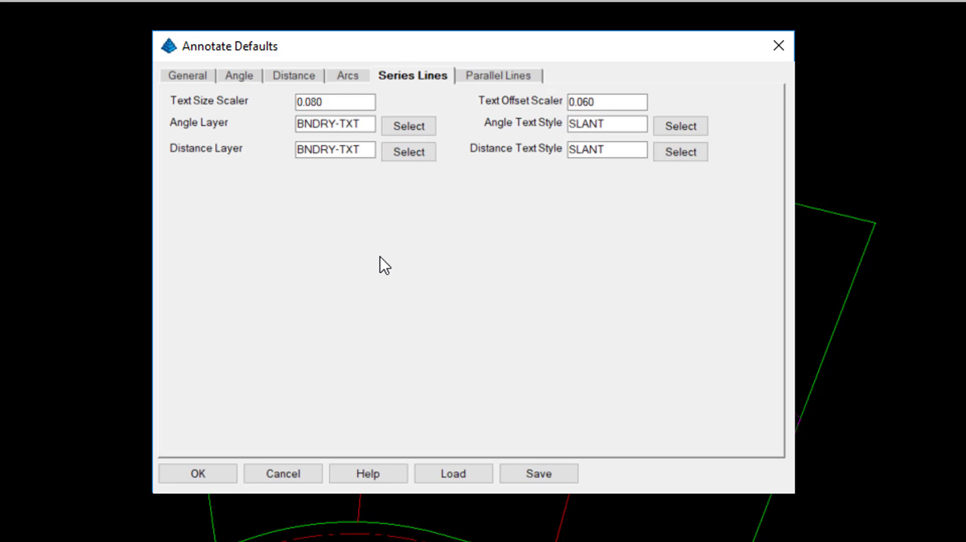
{"action": "left_click", "coordinate": [484, 76]}
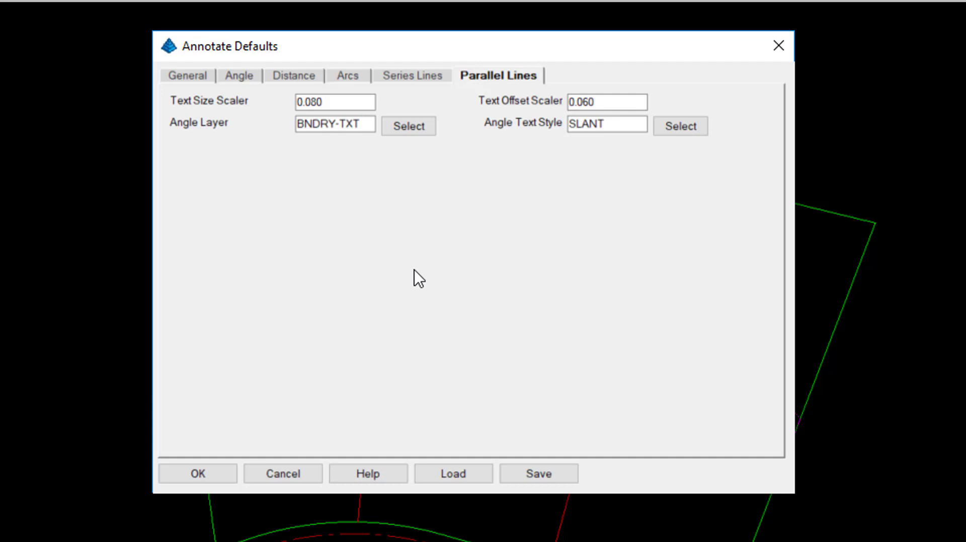
{"action": "left_click", "coordinate": [195, 79]}
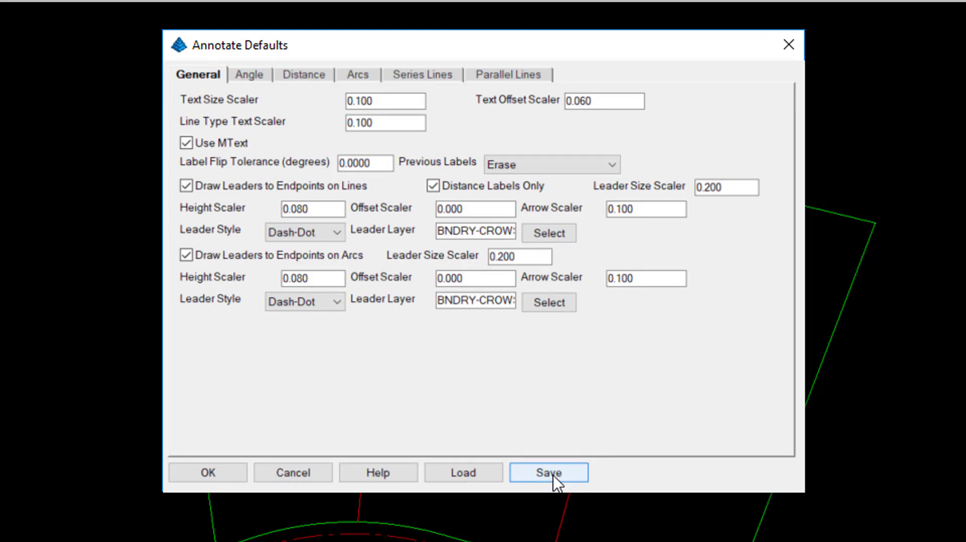
Save the annotation defaults over General Annotations.adf in C:\Carlson Projects\Settings.
{"action": "left_click", "coordinate": [553, 475]}
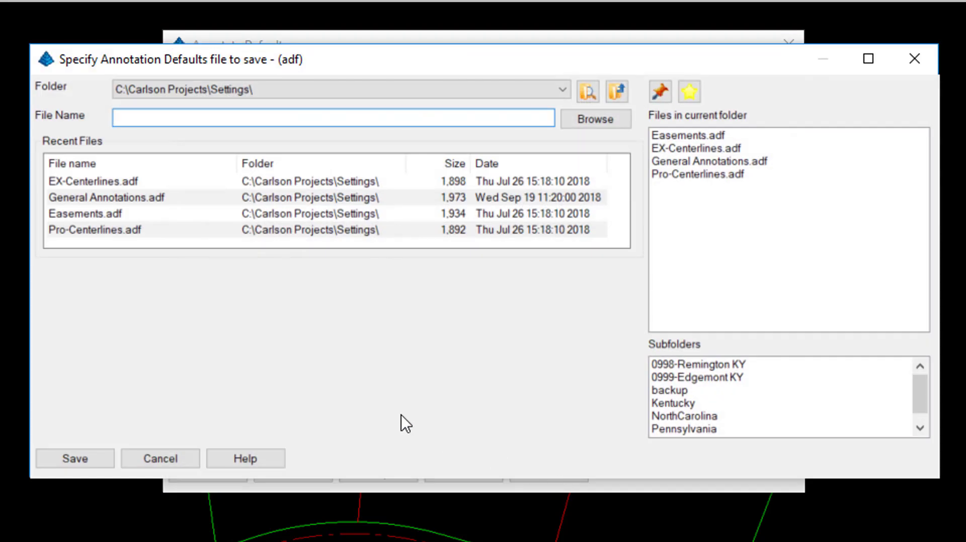
{"action": "left_click", "coordinate": [711, 161]}
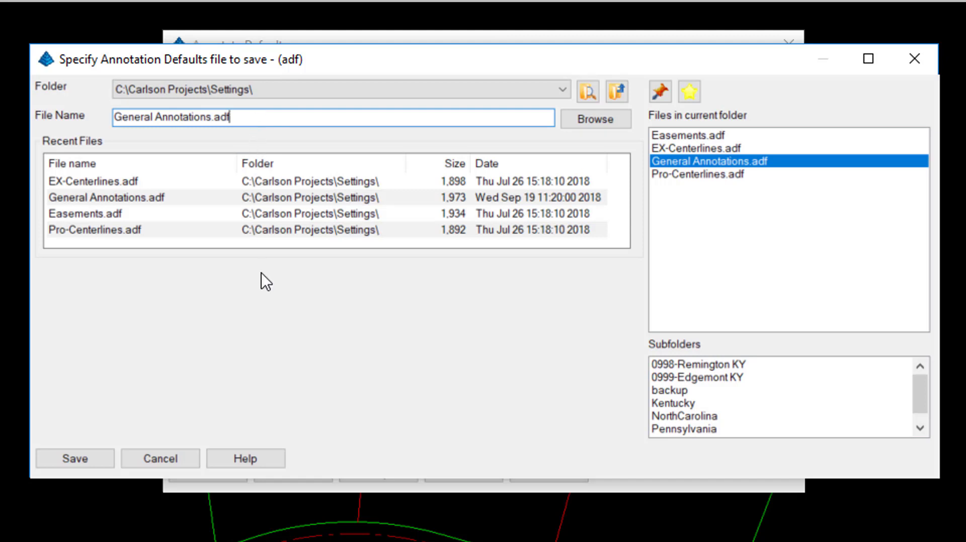
{"action": "left_click", "coordinate": [107, 462]}
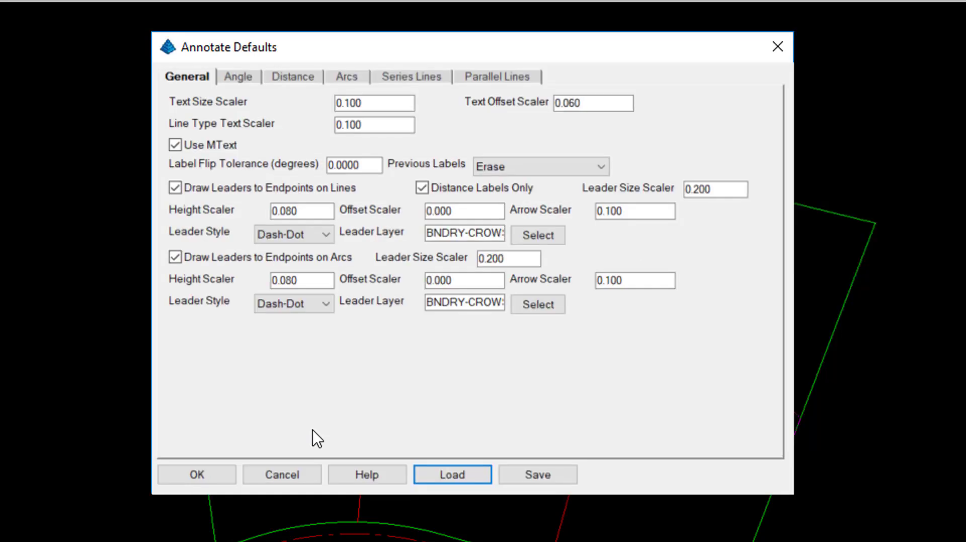
Accept Annotate Defaults with OK and bring up Annotate > Angle/Distance.
{"action": "left_click", "coordinate": [198, 470]}
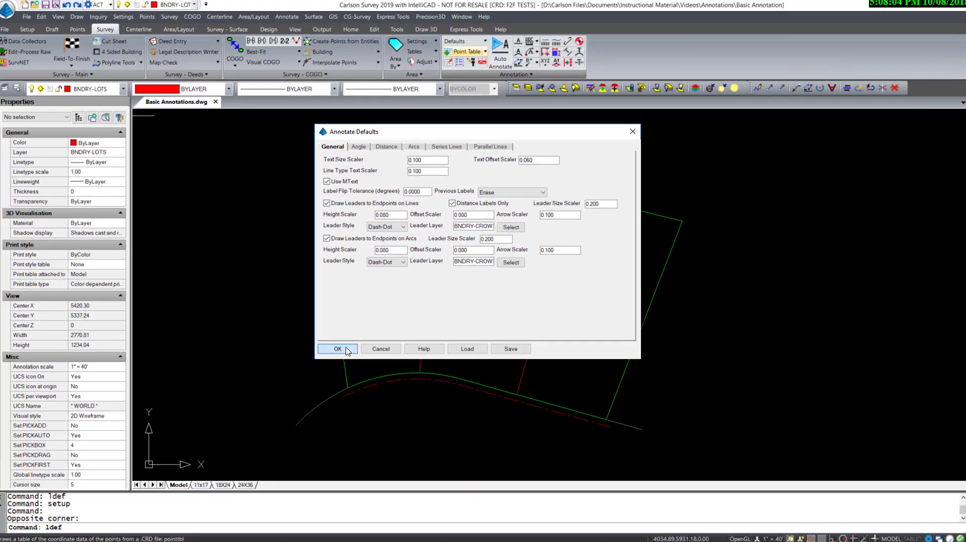
{"action": "left_click", "coordinate": [211, 474]}
{"action": "left_click", "coordinate": [290, 21]}
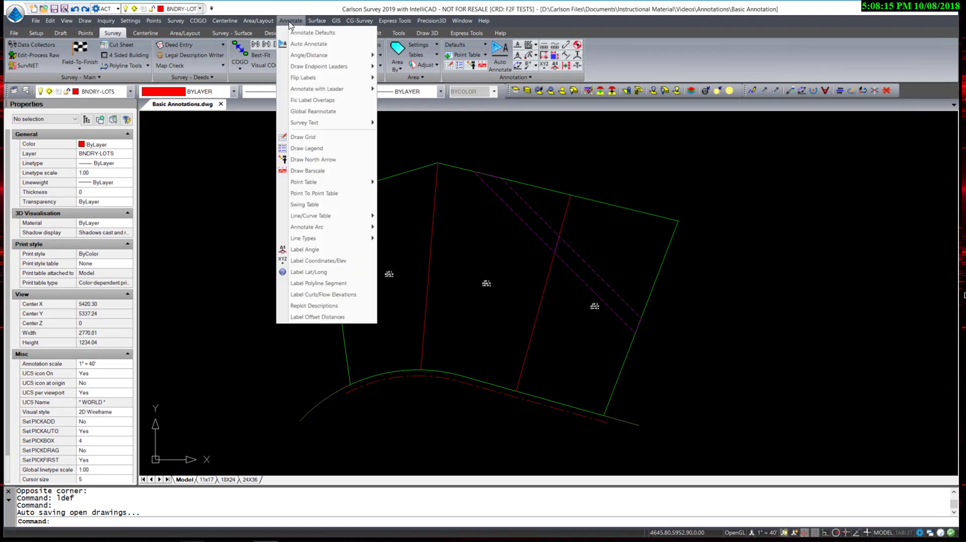
{"action": "mouse_move", "coordinate": [309, 57]}
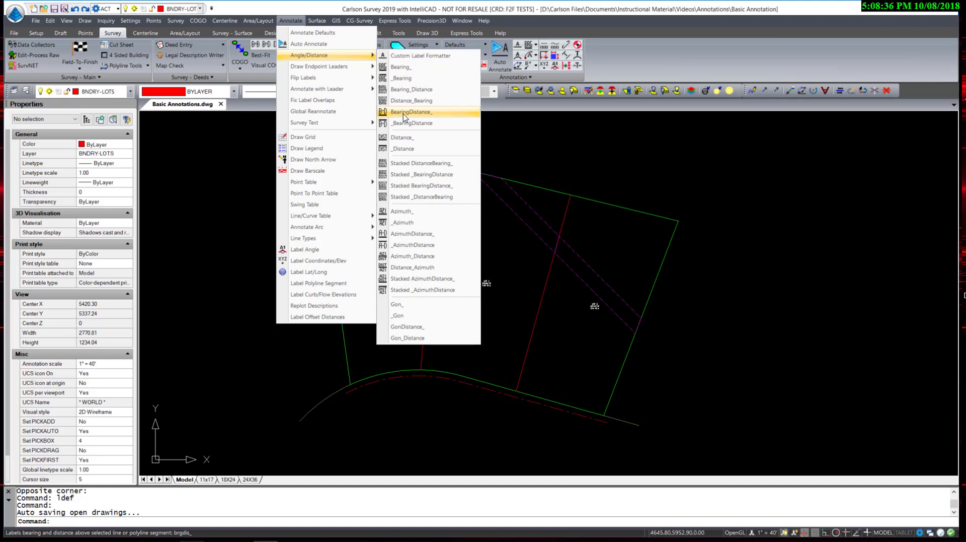
Label the left, upper-left, upper-right and right boundary lines with bearings and distances, e.g. S 21°00'06" W 705.40'.
{"action": "left_click", "coordinate": [404, 117]}
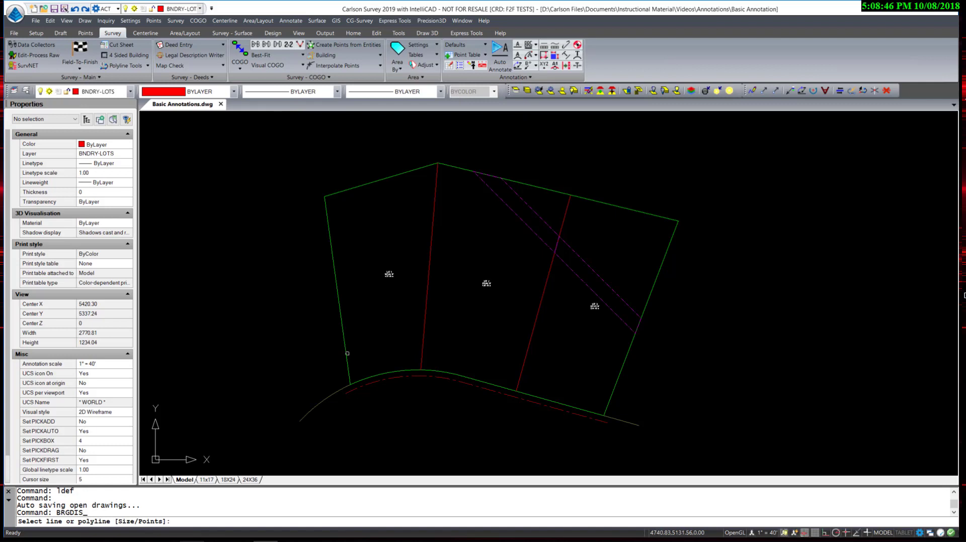
{"action": "left_click", "coordinate": [347, 357]}
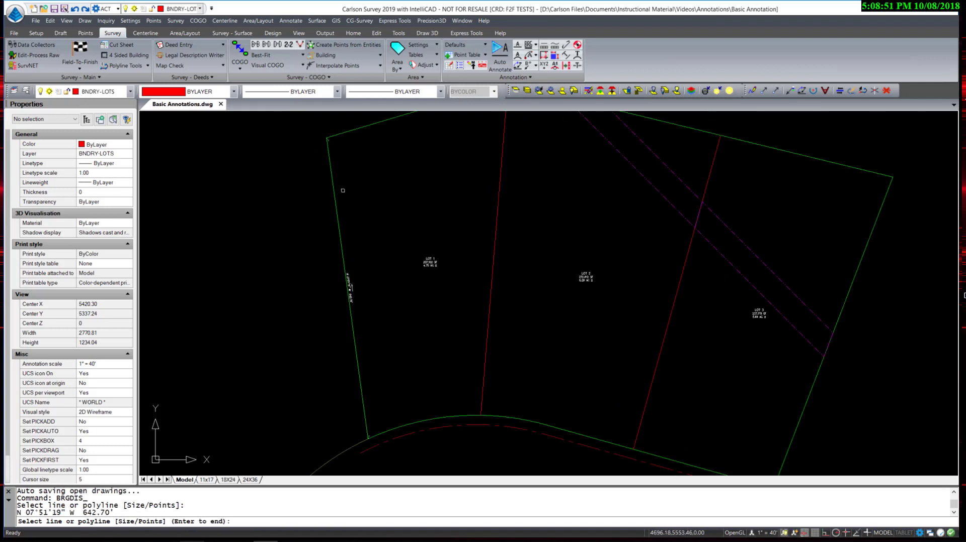
{"action": "scroll", "coordinate": [335, 191], "scroll_direction": "up", "scroll_amount": 1}
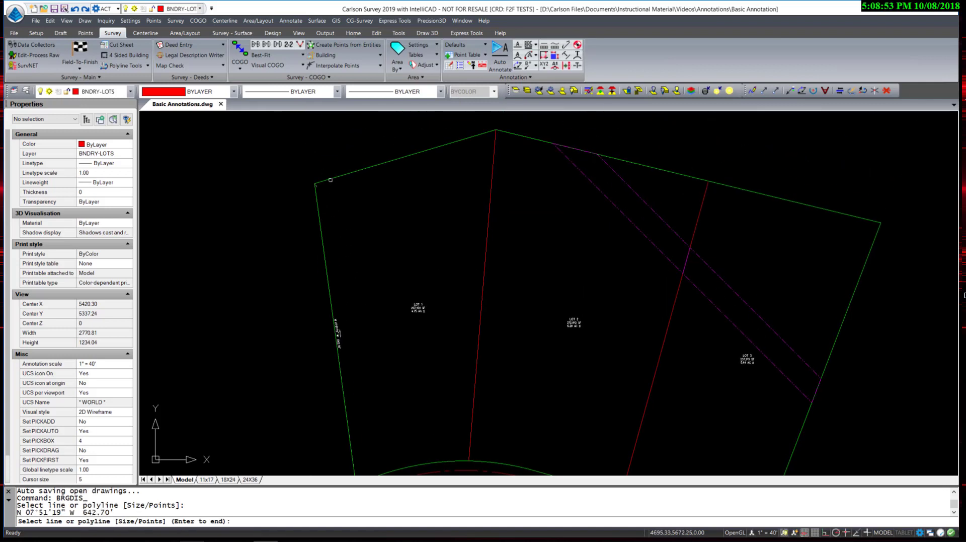
{"action": "left_click", "coordinate": [331, 180]}
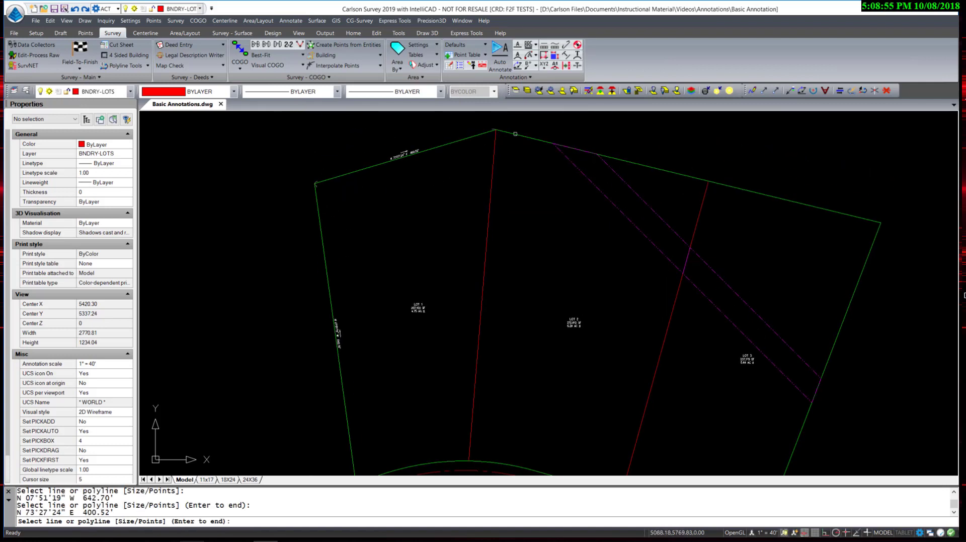
{"action": "left_click", "coordinate": [516, 134]}
{"action": "scroll", "coordinate": [710, 166], "scroll_direction": "up", "scroll_amount": 2}
{"action": "scroll", "coordinate": [710, 167], "scroll_direction": "up", "scroll_amount": 3}
{"action": "scroll", "coordinate": [501, 225], "scroll_direction": "down", "scroll_amount": 2}
{"action": "scroll", "coordinate": [502, 225], "scroll_direction": "down", "scroll_amount": 4}
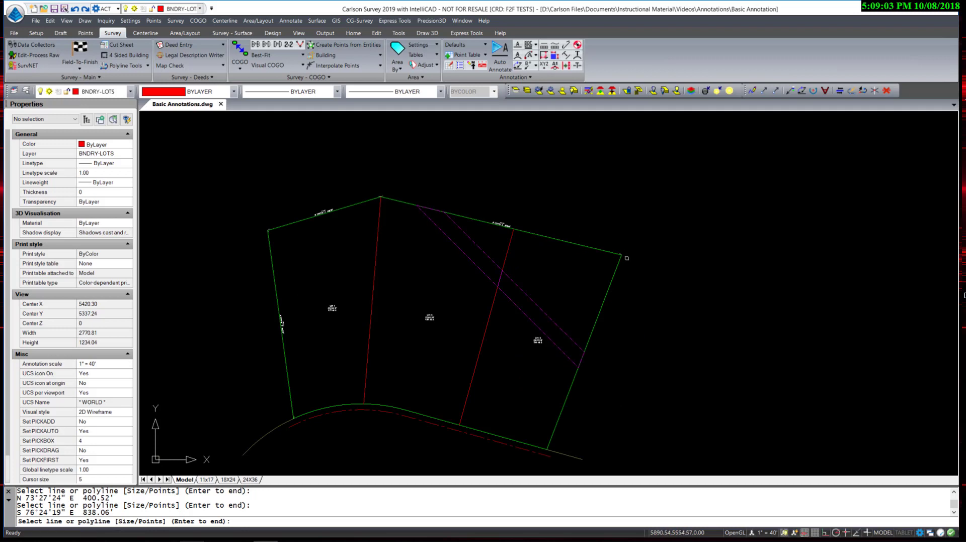
{"action": "middle_click_drag", "start_coordinate": [635, 272], "coordinate": [566, 190]}
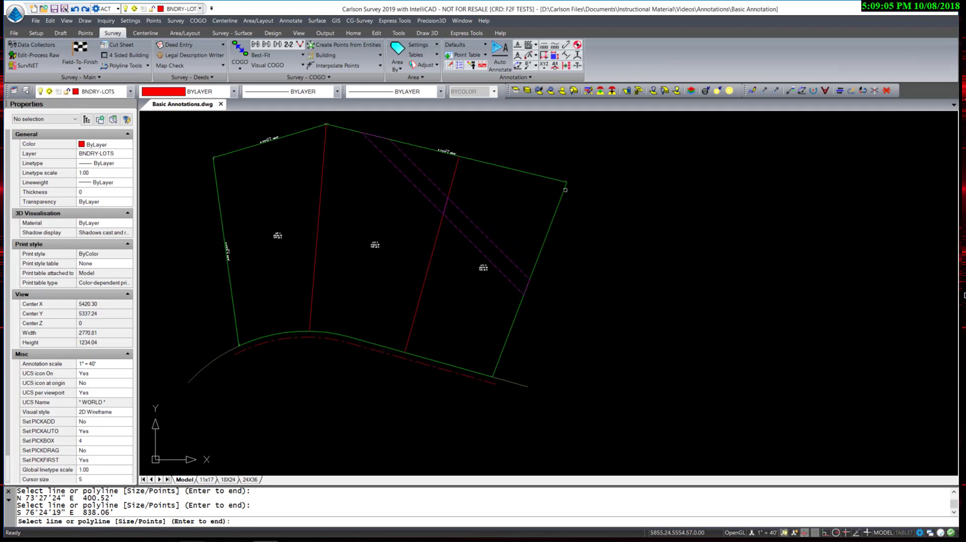
{"action": "left_click", "coordinate": [563, 192]}
{"action": "key", "text": "Return"}
Recenter the whole subdivision in view and bring up Annotate > Angle/Distance again.
{"action": "scroll", "coordinate": [523, 285], "scroll_direction": "up", "scroll_amount": 2}
{"action": "scroll", "coordinate": [524, 284], "scroll_direction": "up", "scroll_amount": 5}
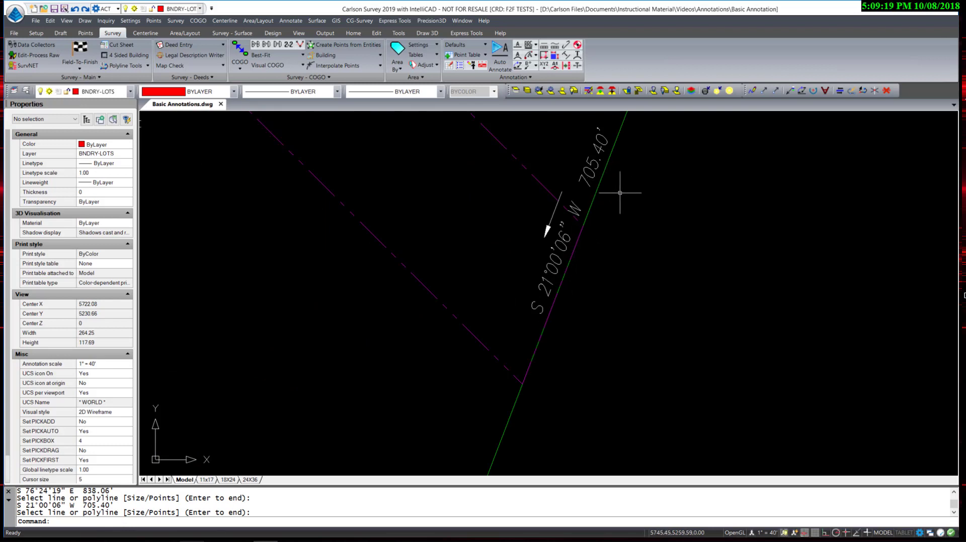
{"action": "scroll", "coordinate": [610, 237], "scroll_direction": "down", "scroll_amount": 5}
{"action": "scroll", "coordinate": [565, 228], "scroll_direction": "up", "scroll_amount": 8}
{"action": "scroll", "coordinate": [349, 254], "scroll_direction": "down", "scroll_amount": 5}
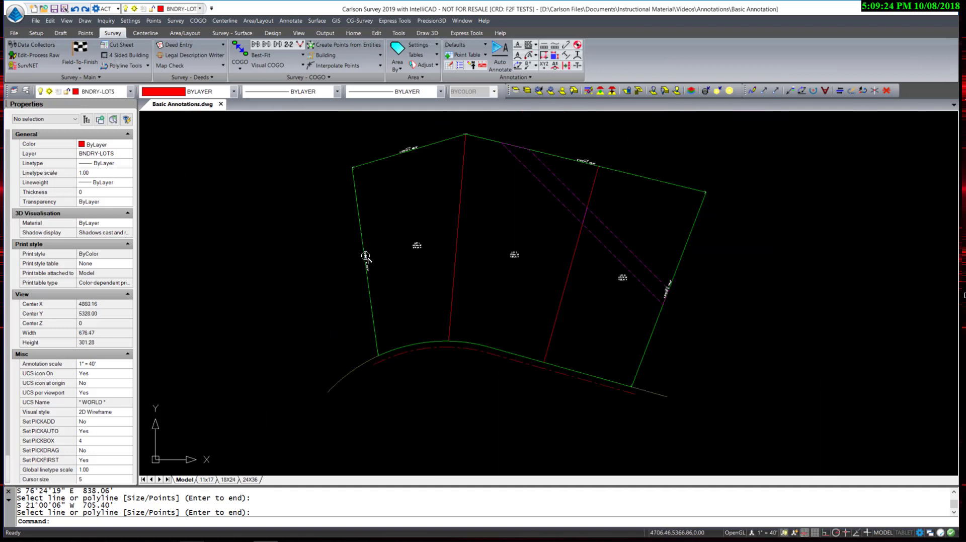
{"action": "middle_click_drag", "start_coordinate": [390, 255], "coordinate": [375, 277]}
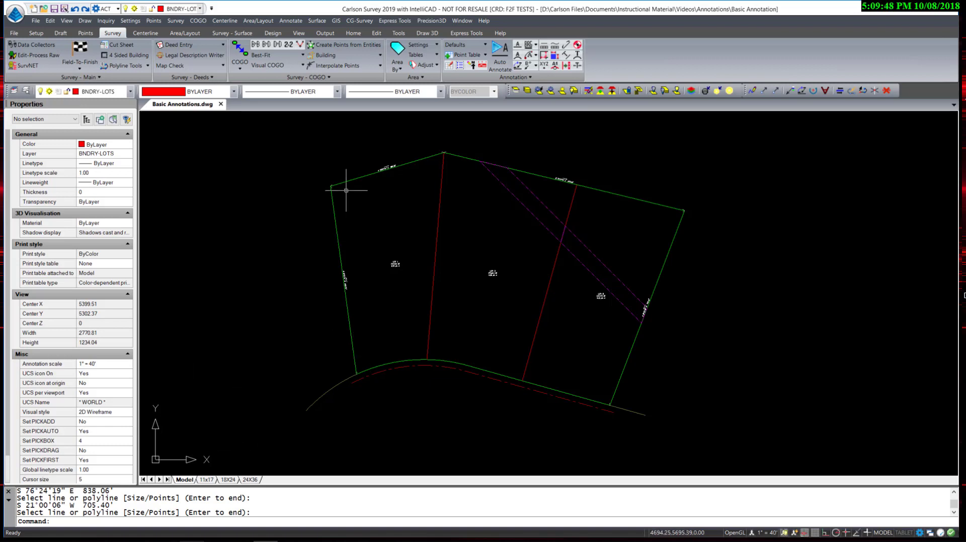
{"action": "left_click", "coordinate": [291, 20]}
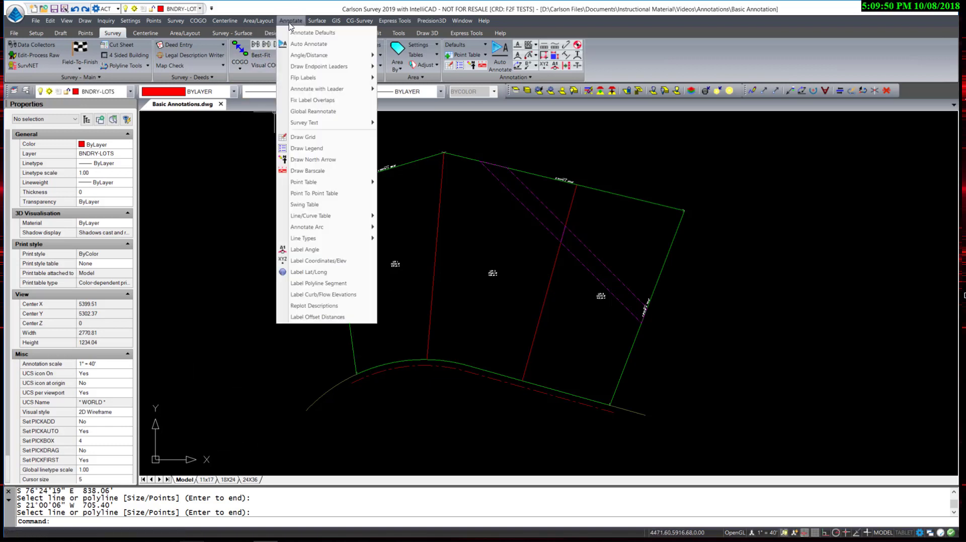
{"action": "mouse_move", "coordinate": [299, 56]}
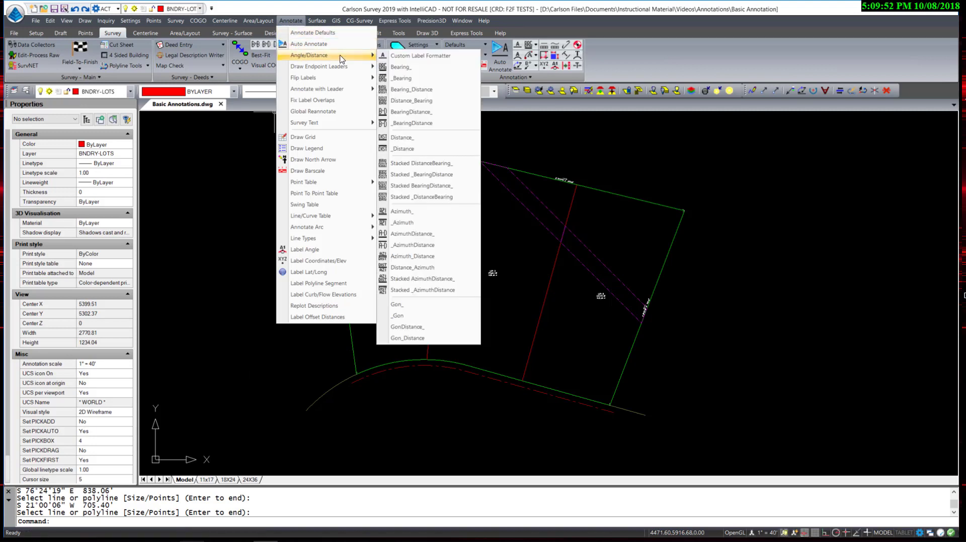
Label the left, east and bottom lines below the line: N 07°51'19" W 642.70', N 74°23'04" W 500.00'.
{"action": "left_click", "coordinate": [412, 124]}
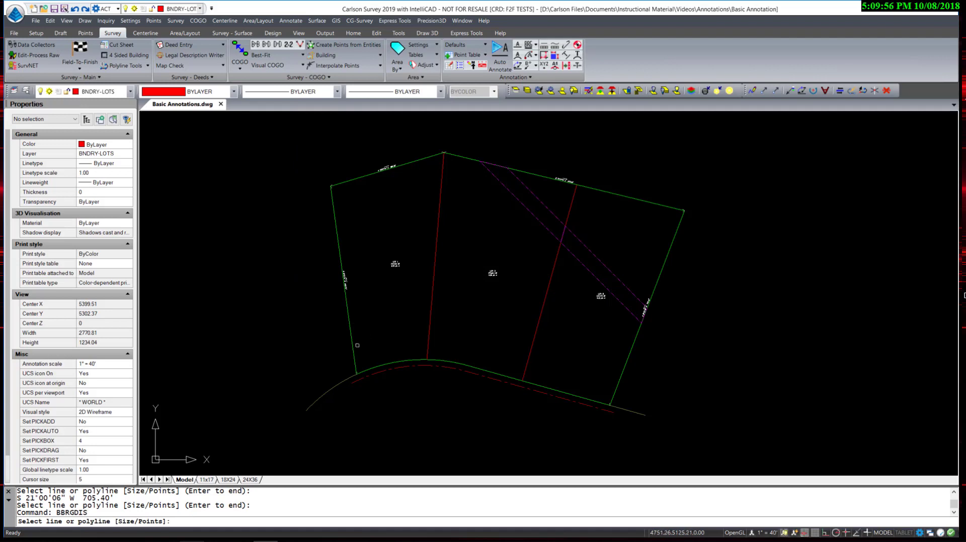
{"action": "left_click", "coordinate": [352, 352]}
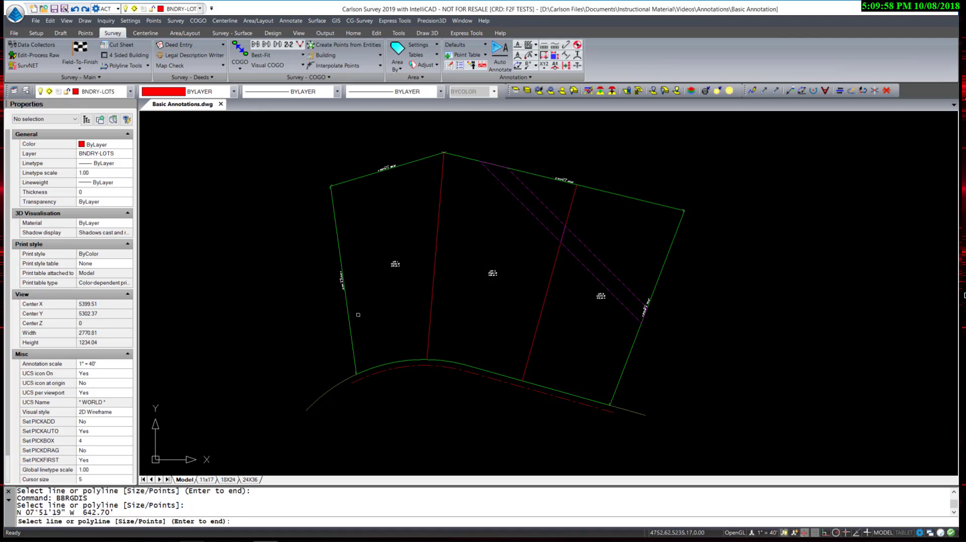
{"action": "scroll", "coordinate": [345, 286], "scroll_direction": "up", "scroll_amount": 5}
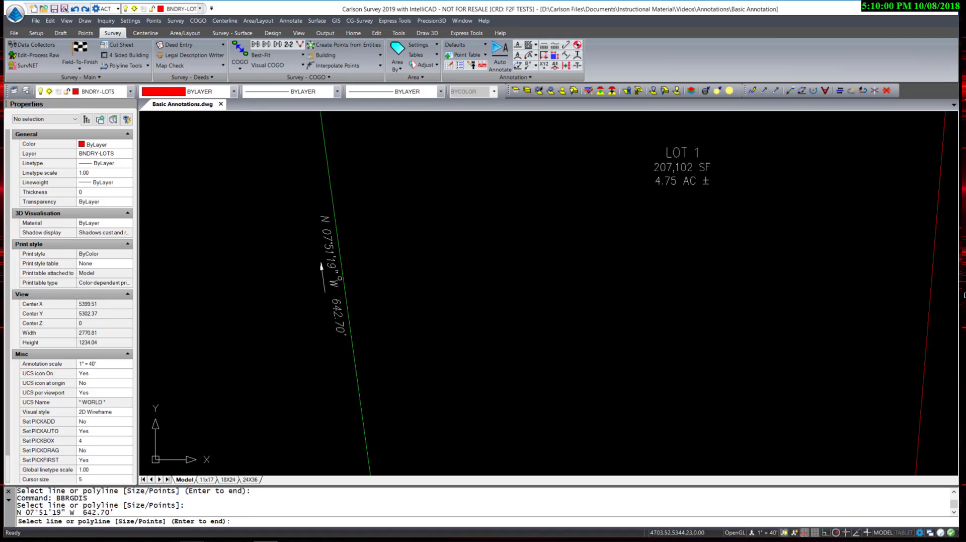
{"action": "scroll", "coordinate": [338, 275], "scroll_direction": "down", "scroll_amount": 5}
{"action": "scroll", "coordinate": [322, 177], "scroll_direction": "up", "scroll_amount": 5}
{"action": "scroll", "coordinate": [350, 226], "scroll_direction": "down", "scroll_amount": 4}
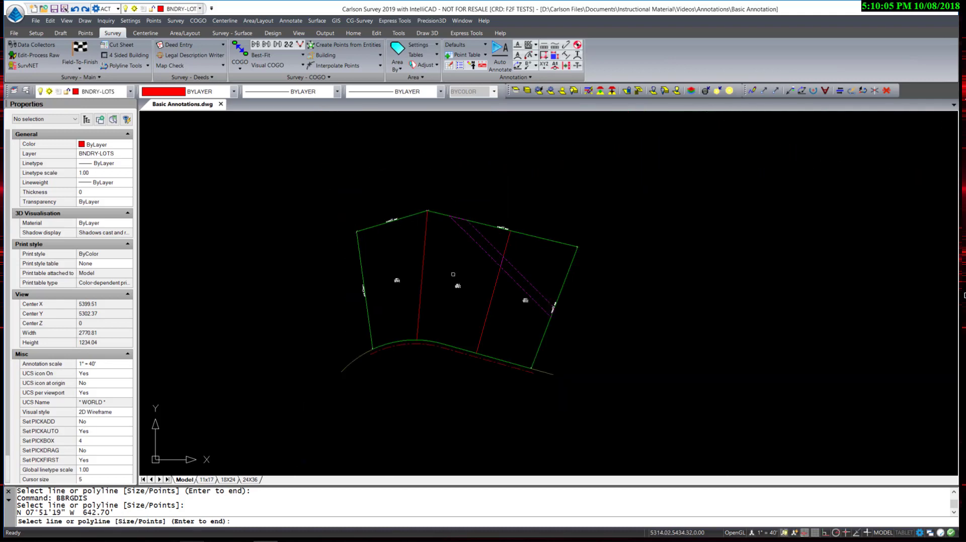
{"action": "scroll", "coordinate": [582, 266], "scroll_direction": "up", "scroll_amount": 1}
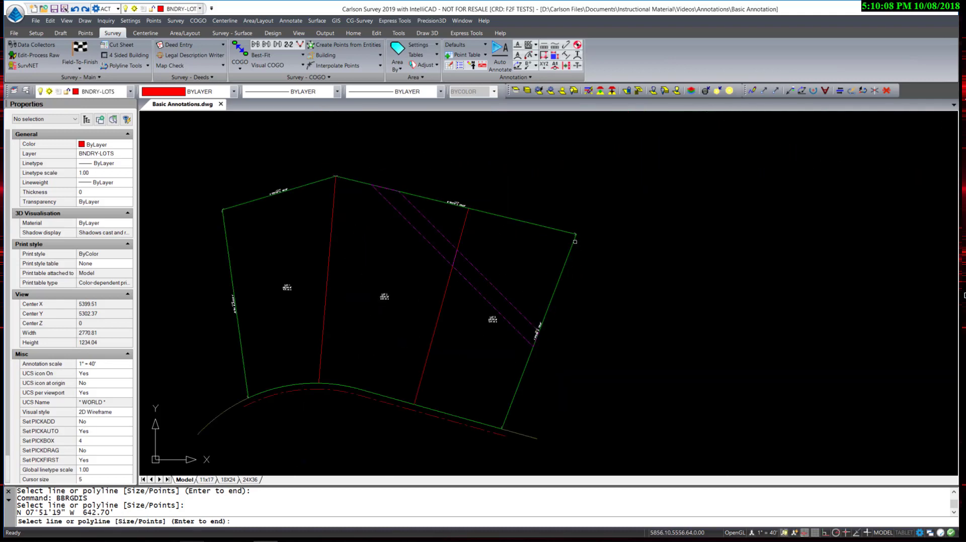
{"action": "left_click", "coordinate": [575, 241]}
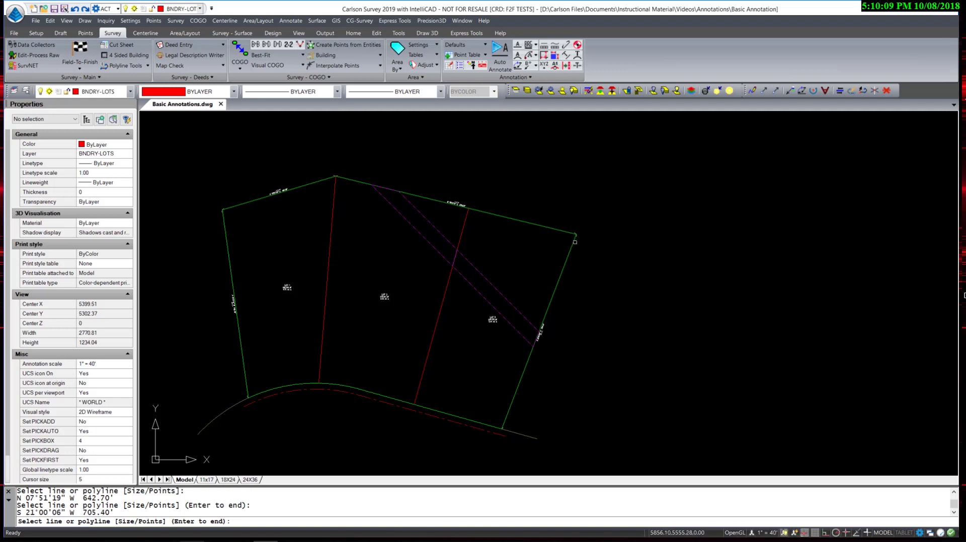
{"action": "left_click", "coordinate": [479, 424]}
{"action": "scroll", "coordinate": [478, 424], "scroll_direction": "up", "scroll_amount": 3}
{"action": "middle_click_drag", "start_coordinate": [479, 423], "coordinate": [497, 381]}
{"action": "key", "text": "Return"}
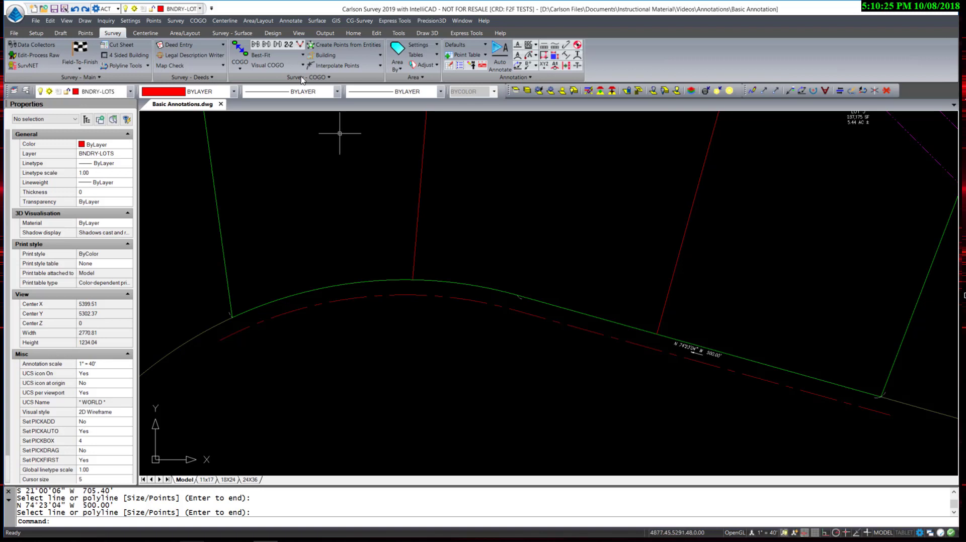
Start Annotate Arc > Label Arc and pick the road frontage curve.
{"action": "left_click", "coordinate": [287, 22]}
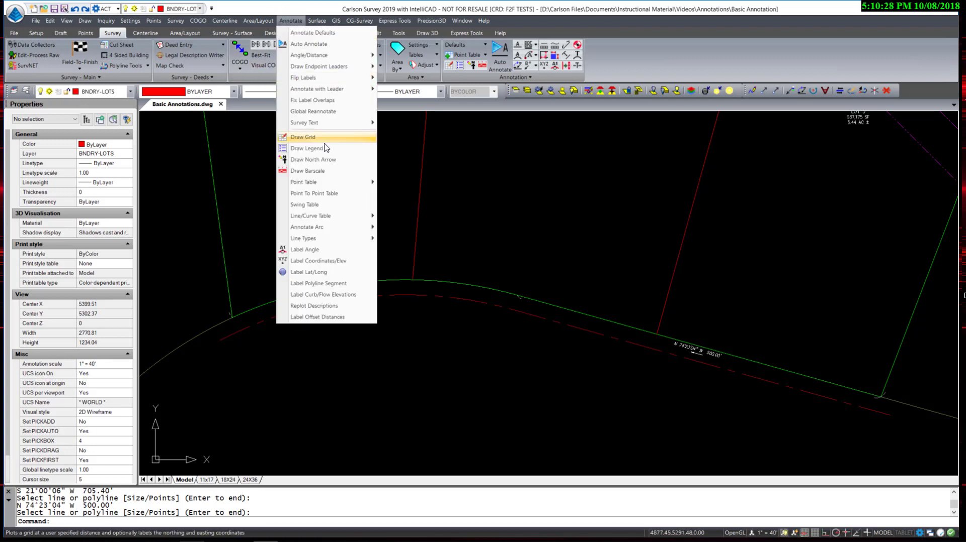
{"action": "mouse_move", "coordinate": [347, 227]}
{"action": "left_click", "coordinate": [395, 229]}
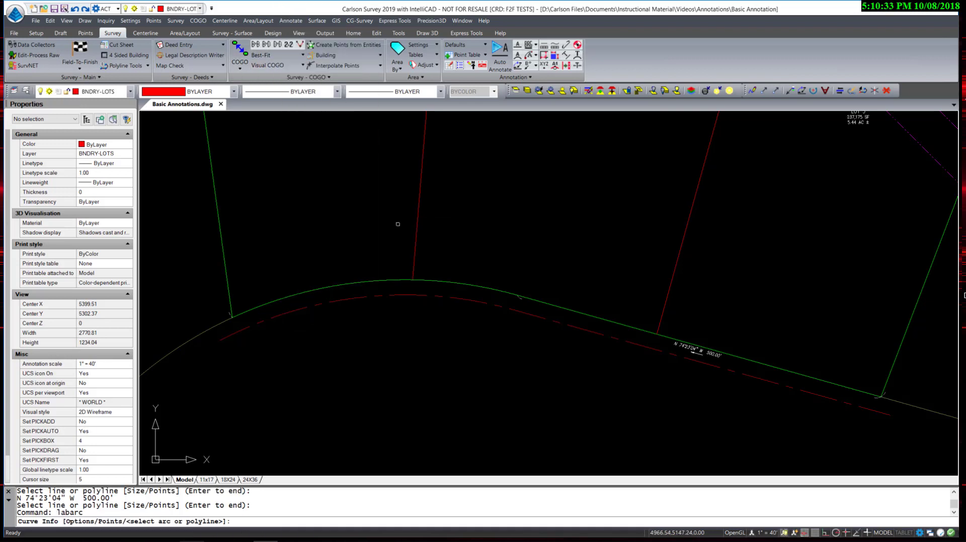
{"action": "left_click", "coordinate": [384, 279]}
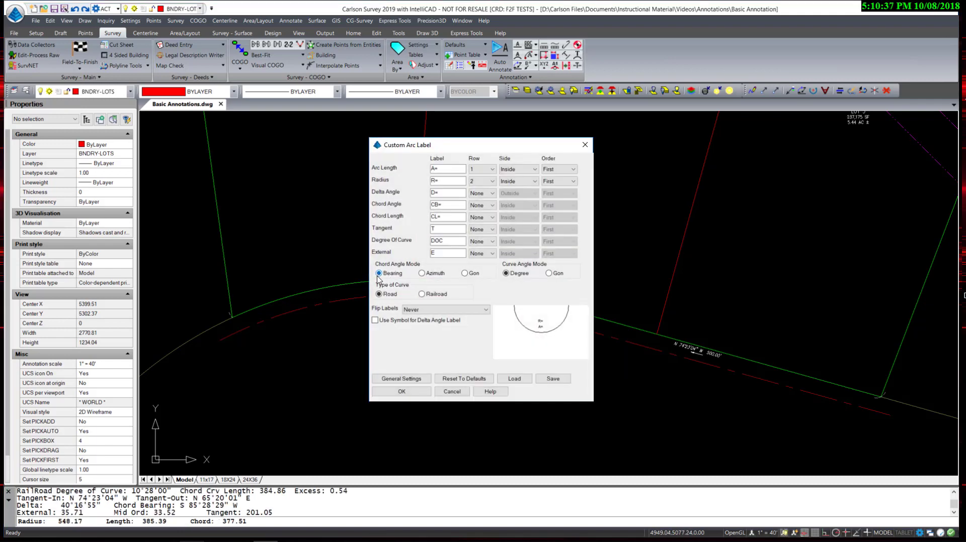
Put Delta Angle on row 3 inside the curve, placing A=385.39', R=548.17', D=40°16'55".
{"action": "left_click", "coordinate": [441, 171]}
{"action": "left_click", "coordinate": [487, 195]}
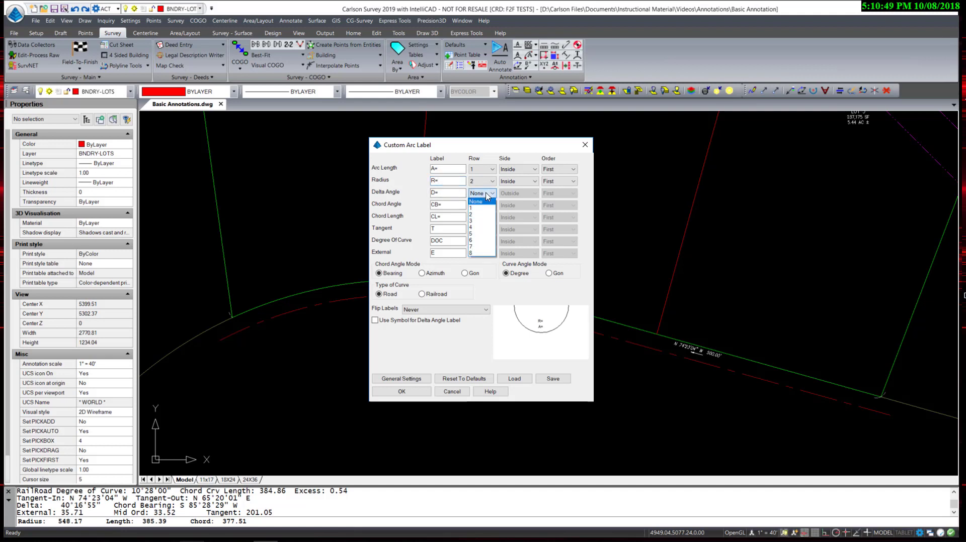
{"action": "left_click", "coordinate": [480, 221]}
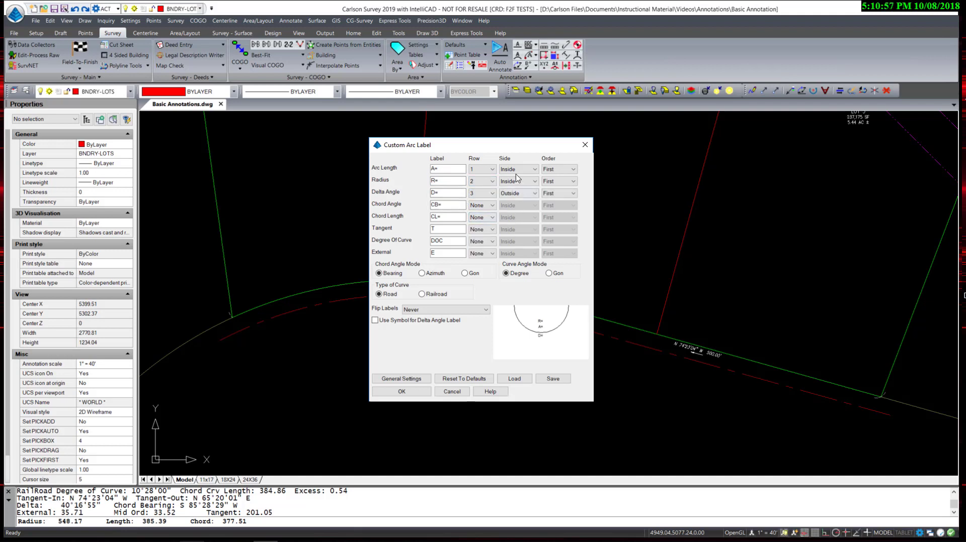
{"action": "left_click_drag", "start_coordinate": [518, 150], "coordinate": [675, 157]}
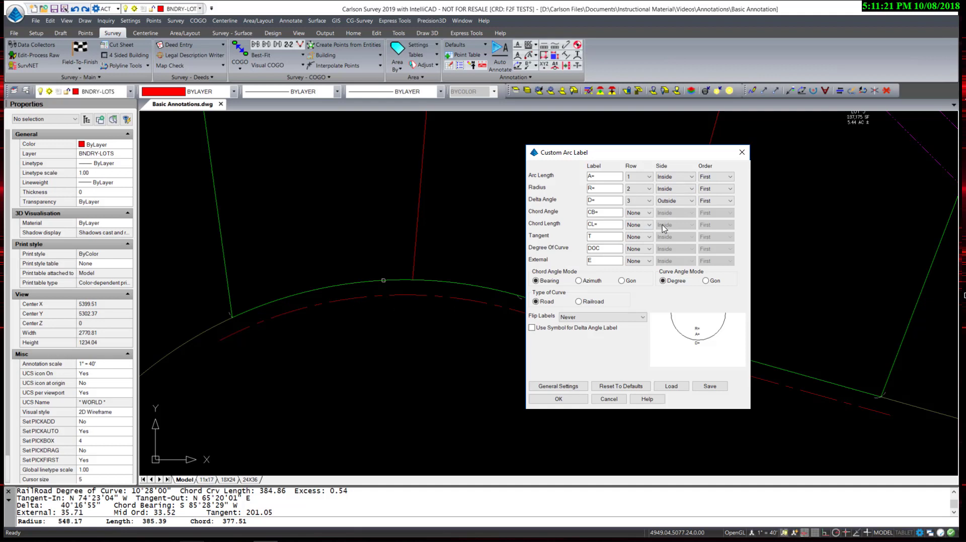
{"action": "left_click", "coordinate": [684, 201]}
{"action": "left_click", "coordinate": [684, 209]}
{"action": "left_click", "coordinate": [559, 399]}
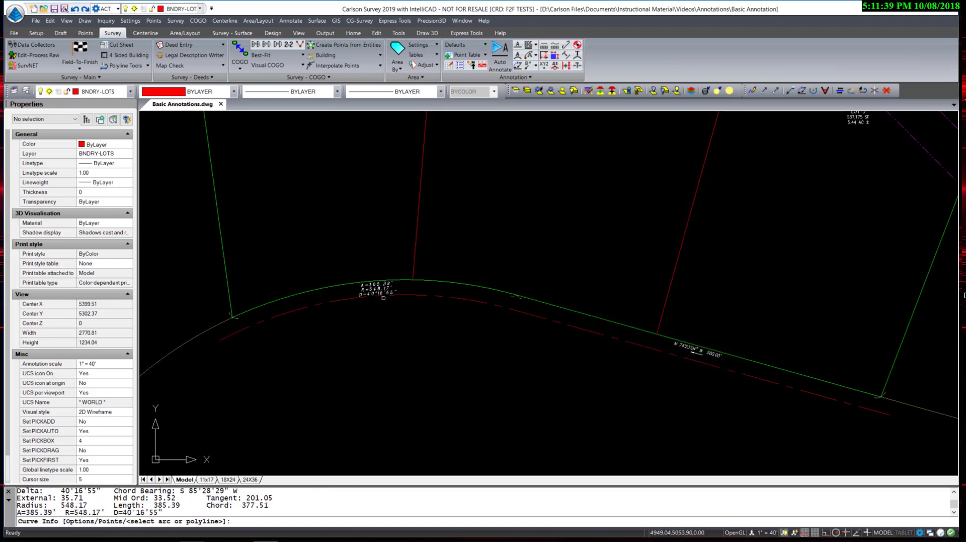
End arc labelling, then label the two red lot lines N 04°42'19" E 703.15' and N 15°33'00" E 689.06'.
{"action": "scroll", "coordinate": [382, 298], "scroll_direction": "up", "scroll_amount": 5}
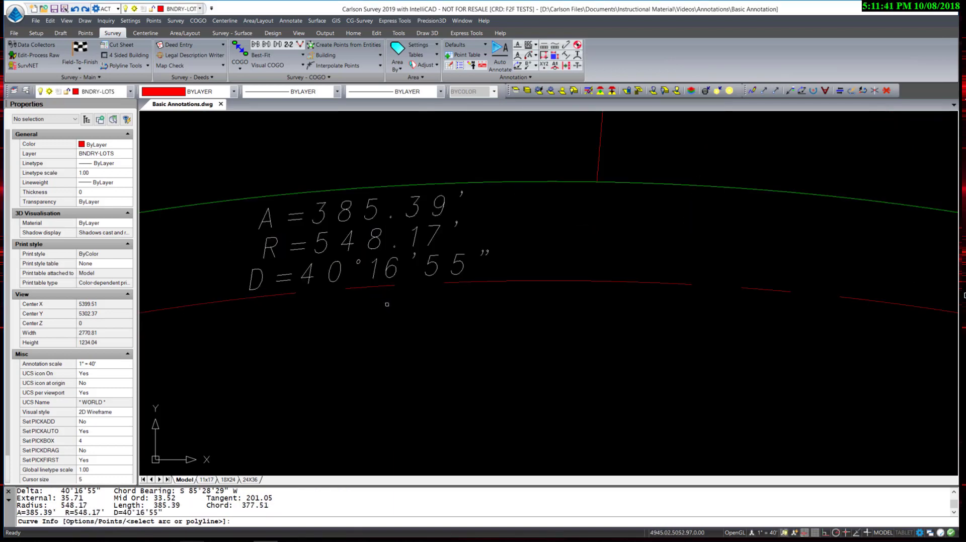
{"action": "scroll", "coordinate": [387, 304], "scroll_direction": "down", "scroll_amount": 5}
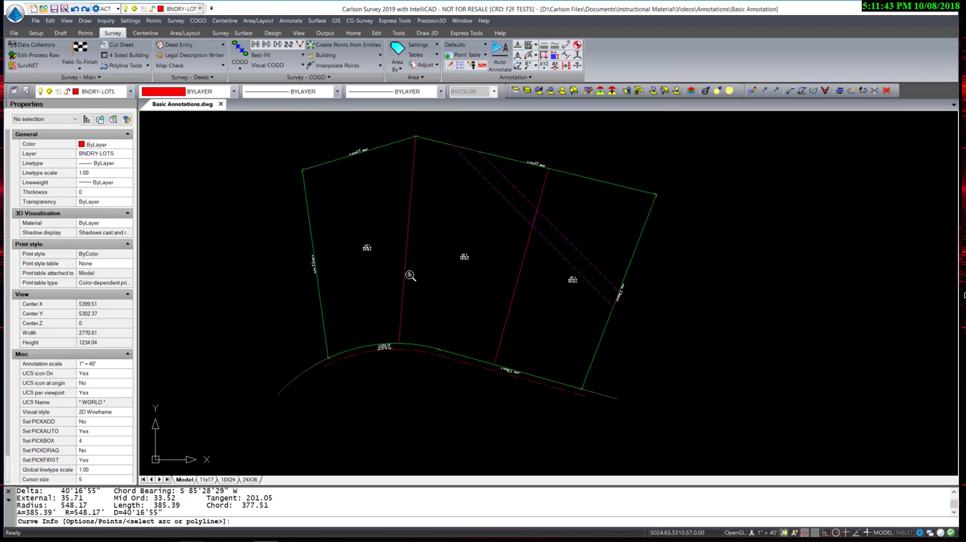
{"action": "key", "text": "Return"}
{"action": "scroll", "coordinate": [411, 276], "scroll_direction": "up", "scroll_amount": 3}
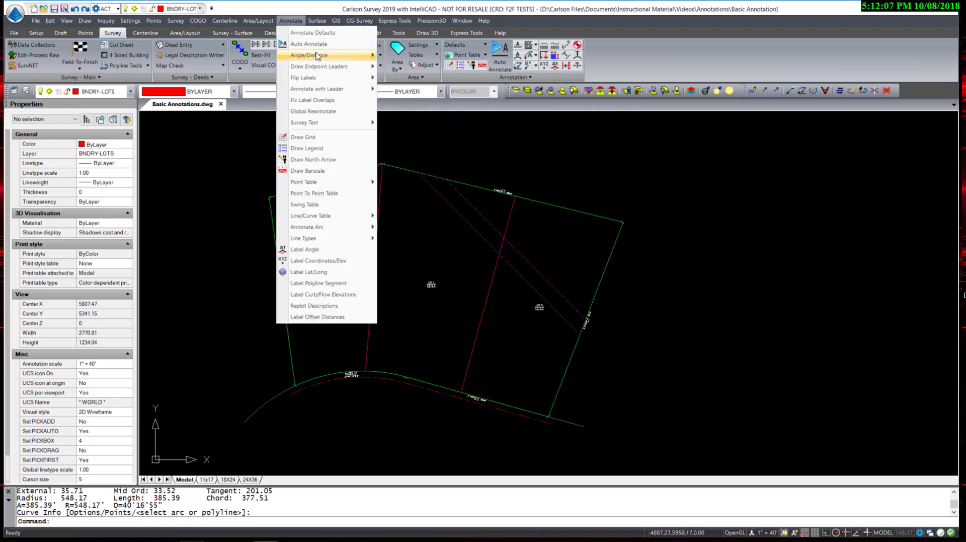
{"action": "mouse_move", "coordinate": [316, 57]}
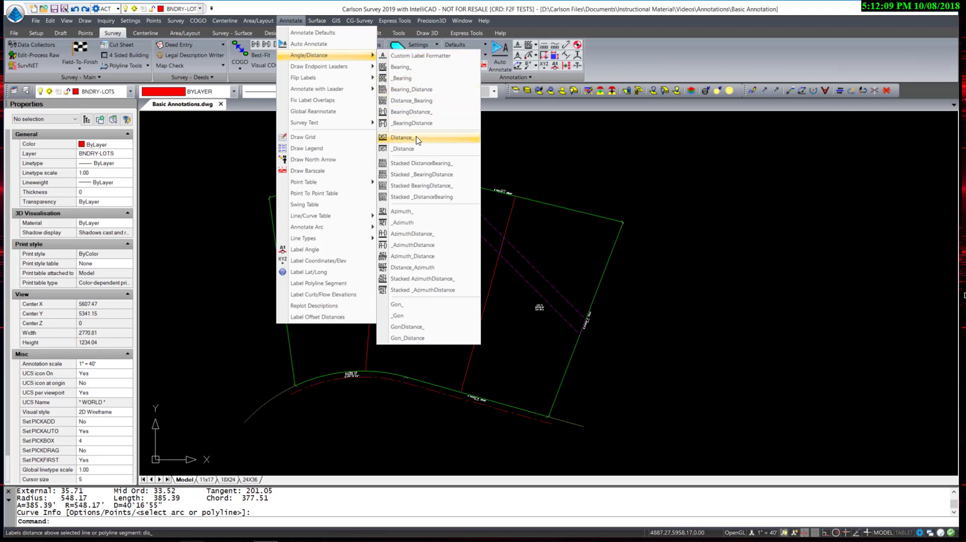
{"action": "left_click", "coordinate": [405, 92]}
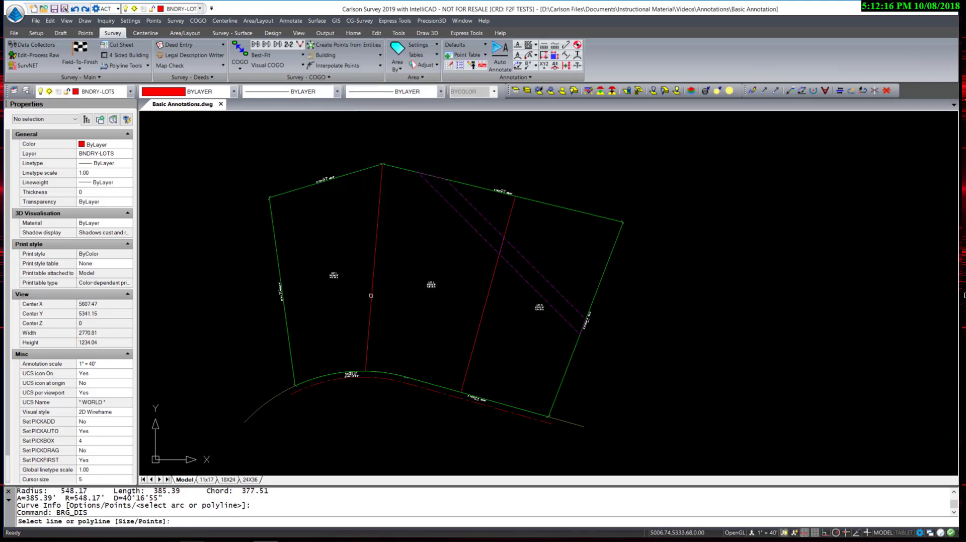
{"action": "left_click", "coordinate": [371, 295]}
{"action": "left_click", "coordinate": [480, 325]}
{"action": "scroll", "coordinate": [394, 277], "scroll_direction": "up", "scroll_amount": 6}
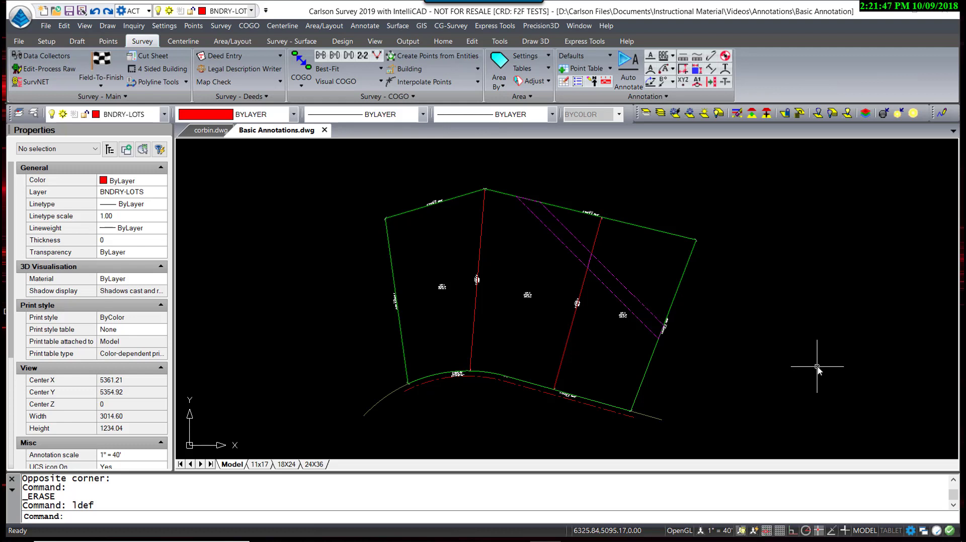
In Annotate Defaults, edit the Text Size Scaler and turn off leaders to line and arc endpoints.
{"action": "left_click", "coordinate": [352, 31]}
{"action": "left_click", "coordinate": [365, 40]}
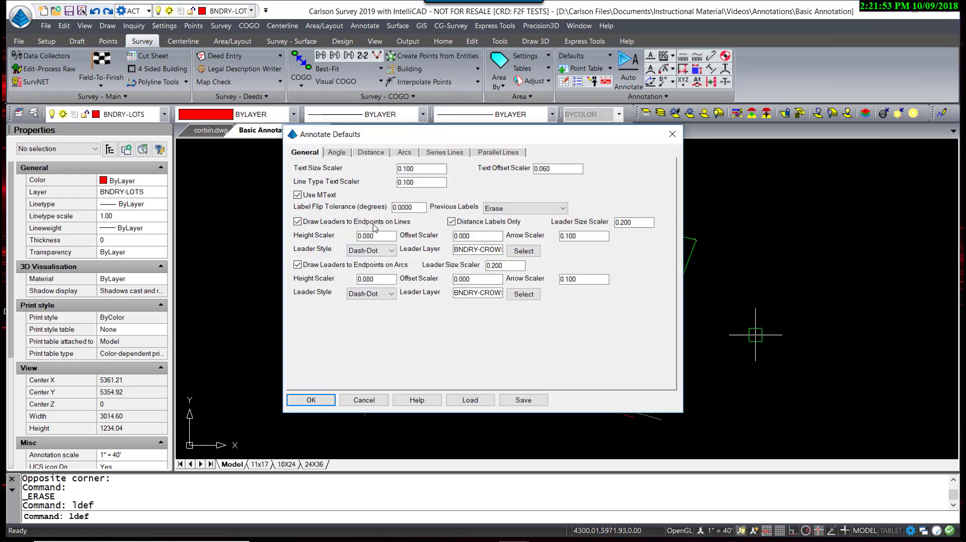
{"action": "left_click_drag", "start_coordinate": [441, 169], "coordinate": [370, 168]}
{"action": "type", "text": "08"}
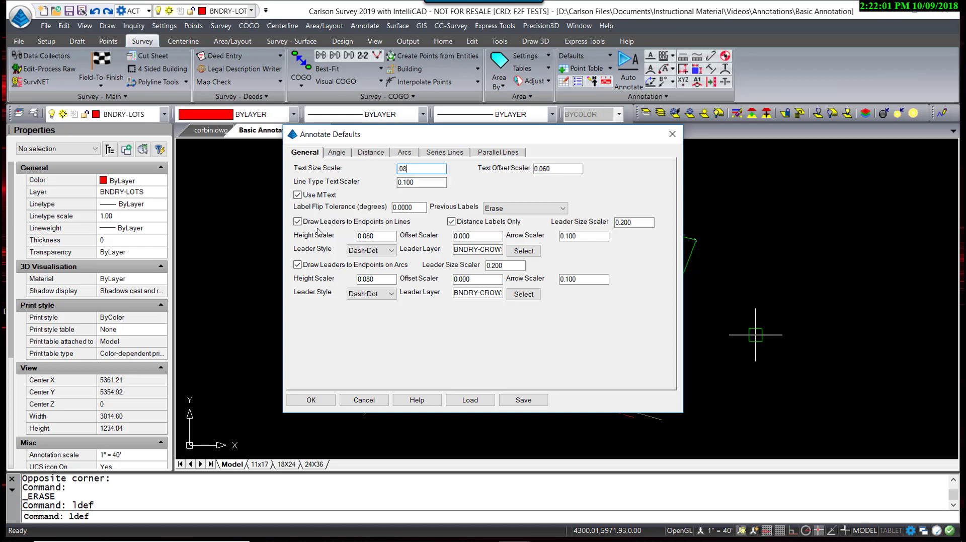
{"action": "left_click", "coordinate": [298, 221]}
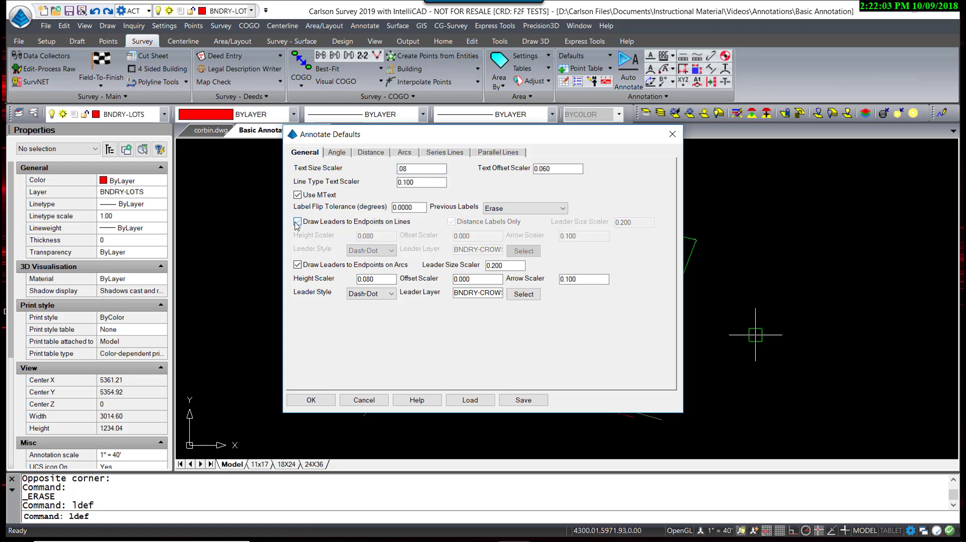
{"action": "left_click", "coordinate": [302, 266]}
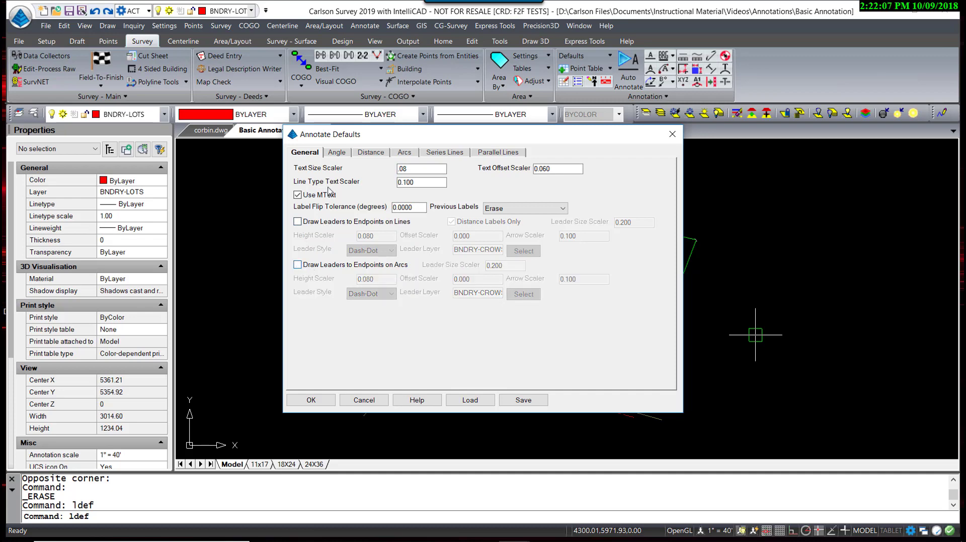
Set the Angle, Distance and Arc label layers to BNDRY-ESMNT-TXT.
{"action": "left_click", "coordinate": [334, 153]}
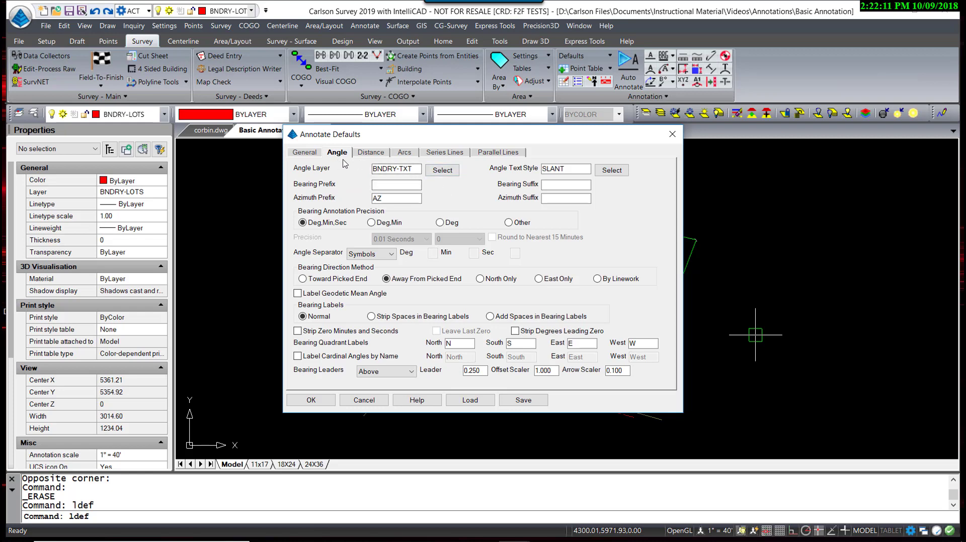
{"action": "left_click", "coordinate": [441, 171]}
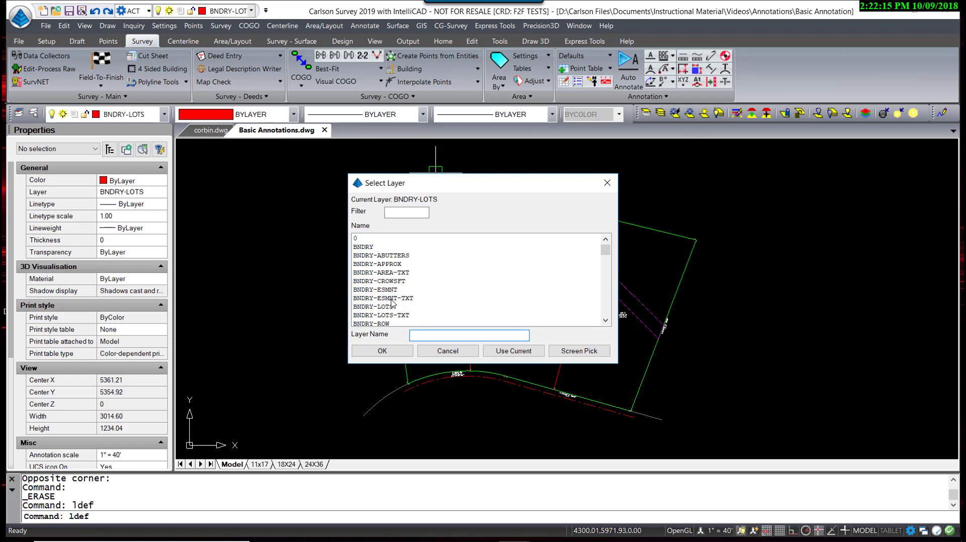
{"action": "left_click", "coordinate": [392, 299]}
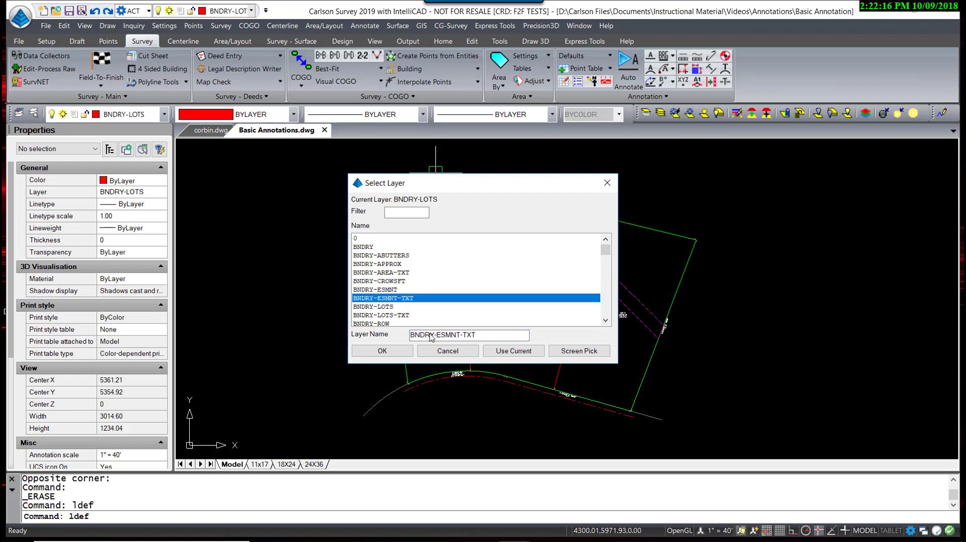
{"action": "left_click", "coordinate": [405, 355]}
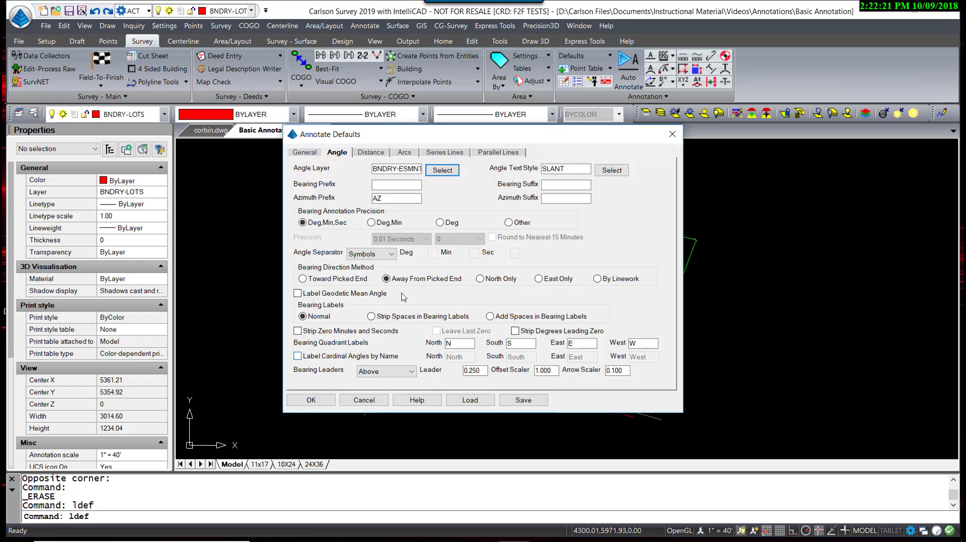
{"action": "left_click", "coordinate": [371, 154]}
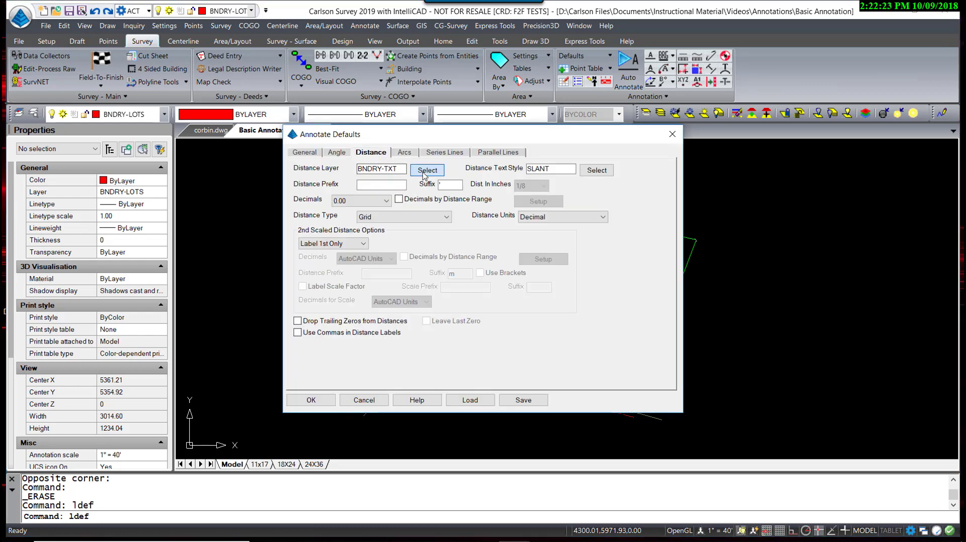
{"action": "left_click", "coordinate": [423, 171]}
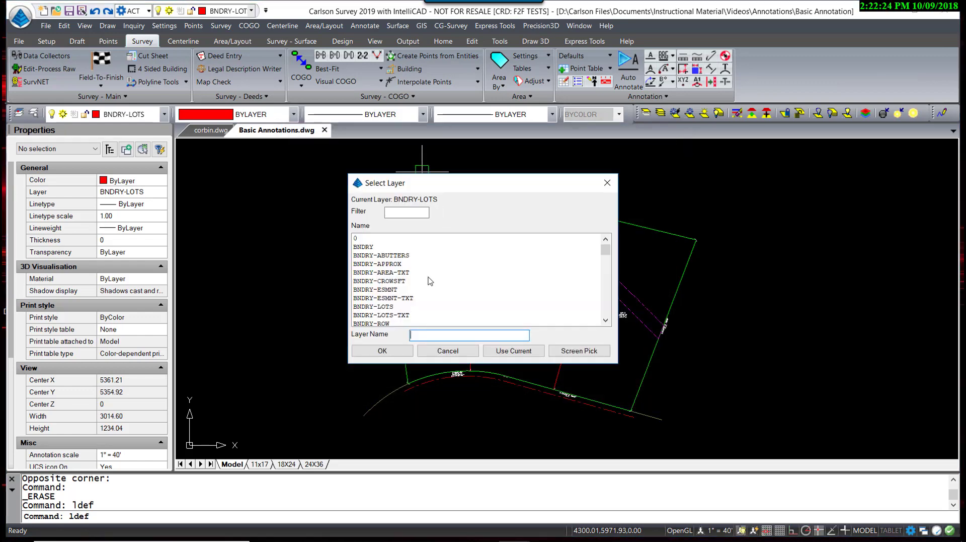
{"action": "left_click", "coordinate": [407, 299]}
{"action": "left_click", "coordinate": [402, 354]}
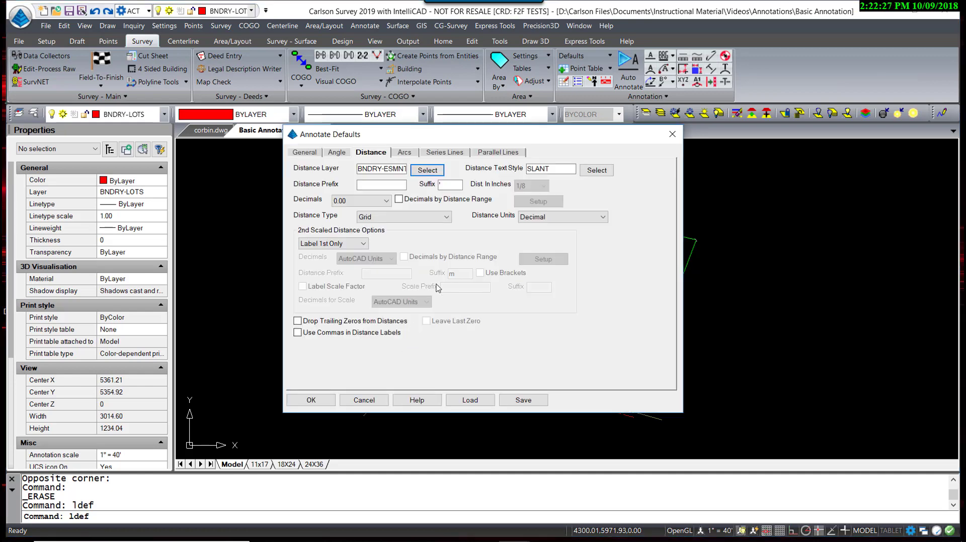
{"action": "left_click", "coordinate": [404, 152]}
{"action": "left_click", "coordinate": [441, 171]}
{"action": "left_click", "coordinate": [407, 299]}
{"action": "left_click", "coordinate": [407, 352]}
Save the annotation defaults as Easements.adf.
{"action": "left_click", "coordinate": [305, 152]}
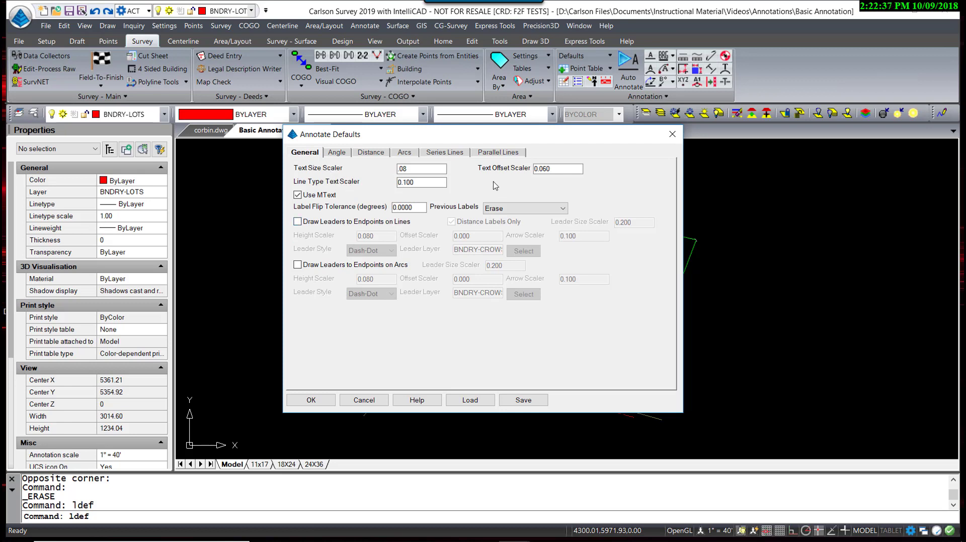
{"action": "left_click", "coordinate": [523, 399]}
{"action": "left_click", "coordinate": [594, 190]}
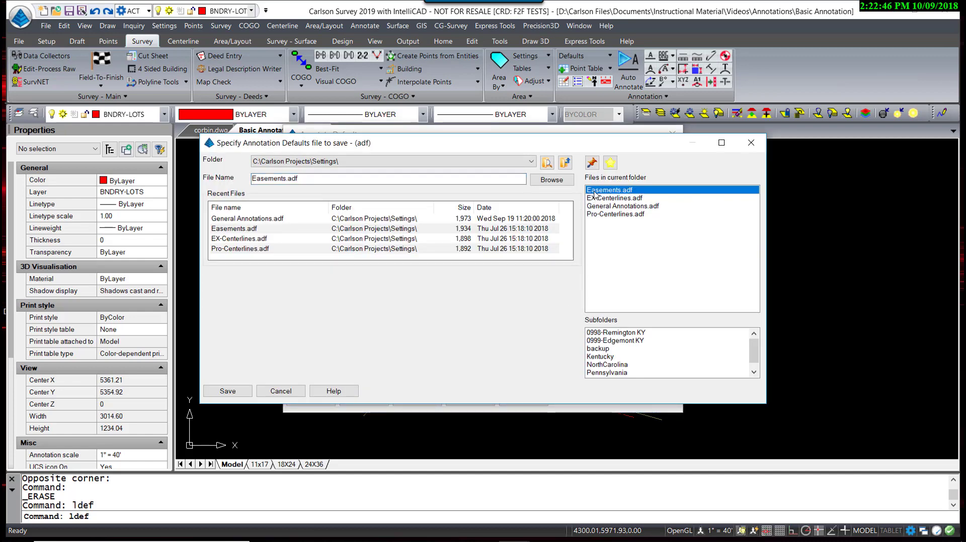
{"action": "left_click", "coordinate": [227, 390]}
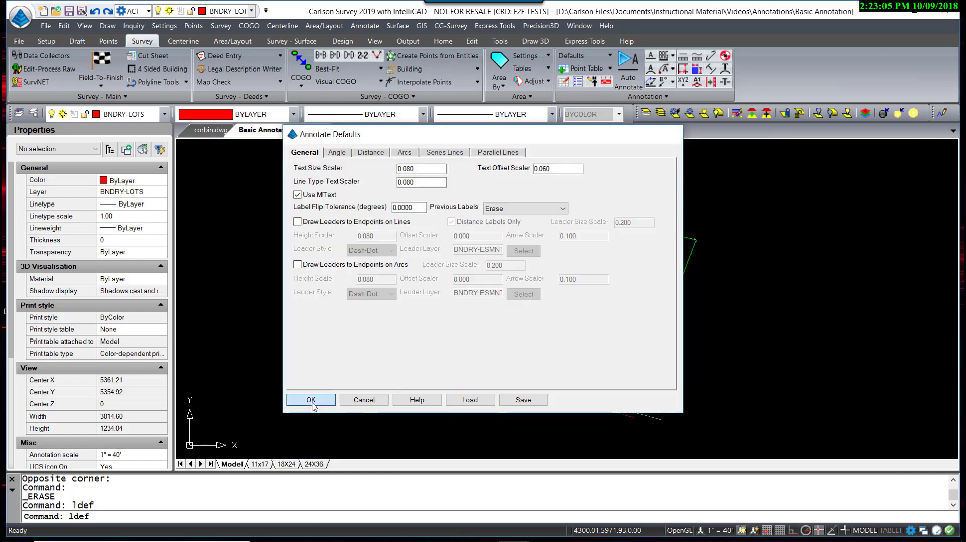
Apply the new defaults and label the three easement lines with bearing and distance, e.g. S 76°24'19" E 96.02'.
{"action": "left_click", "coordinate": [311, 400]}
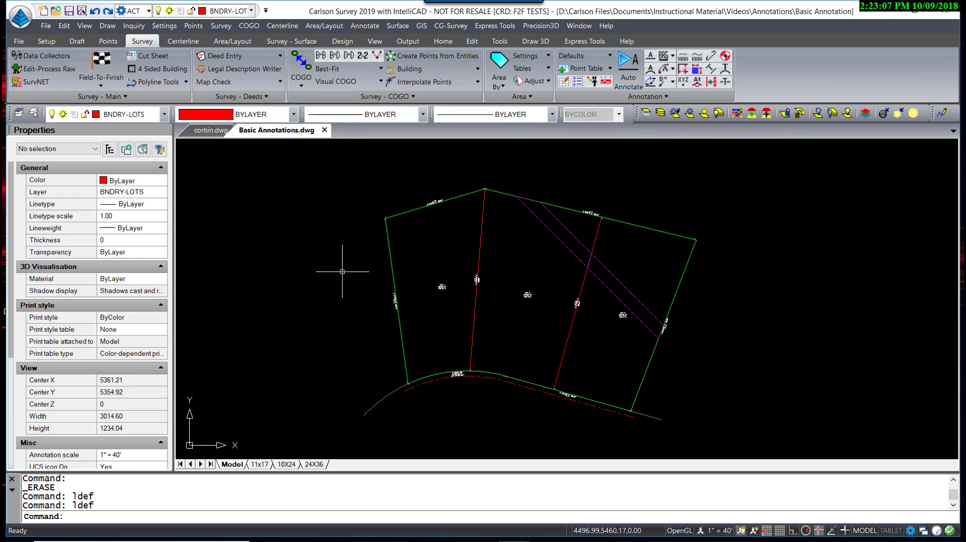
{"action": "left_click", "coordinate": [363, 27]}
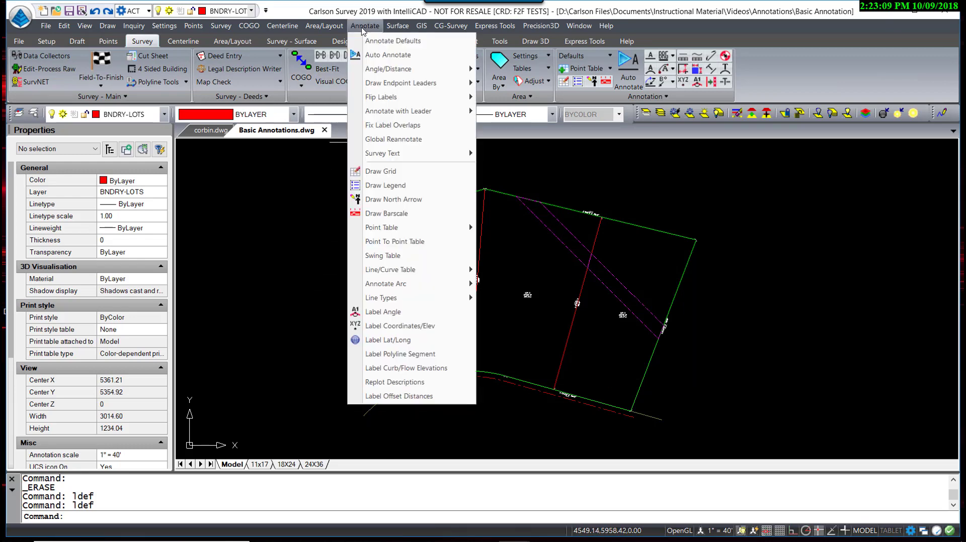
{"action": "mouse_move", "coordinate": [406, 70]}
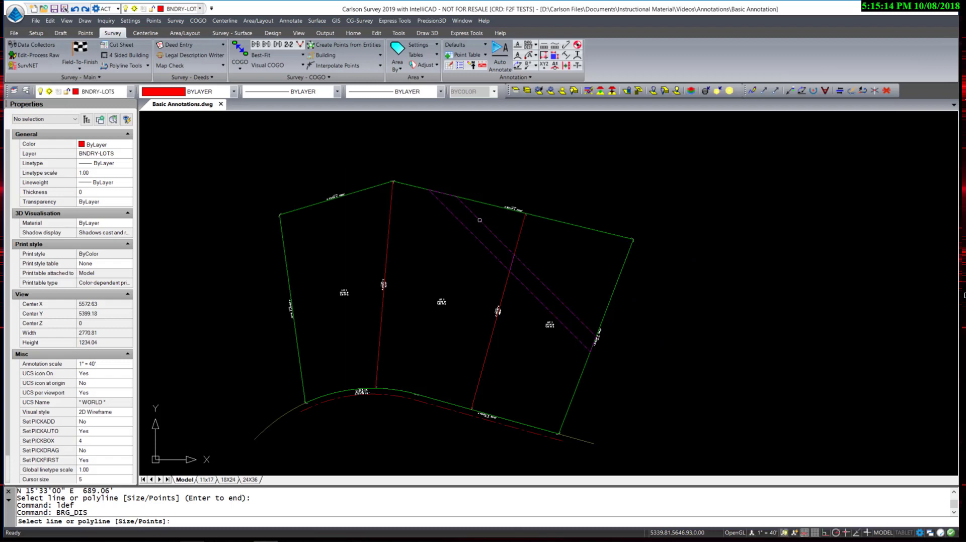
{"action": "left_click", "coordinate": [478, 224]}
{"action": "left_click", "coordinate": [524, 262]}
{"action": "scroll", "coordinate": [633, 373], "scroll_direction": "up", "scroll_amount": 3}
{"action": "left_click", "coordinate": [634, 373]}
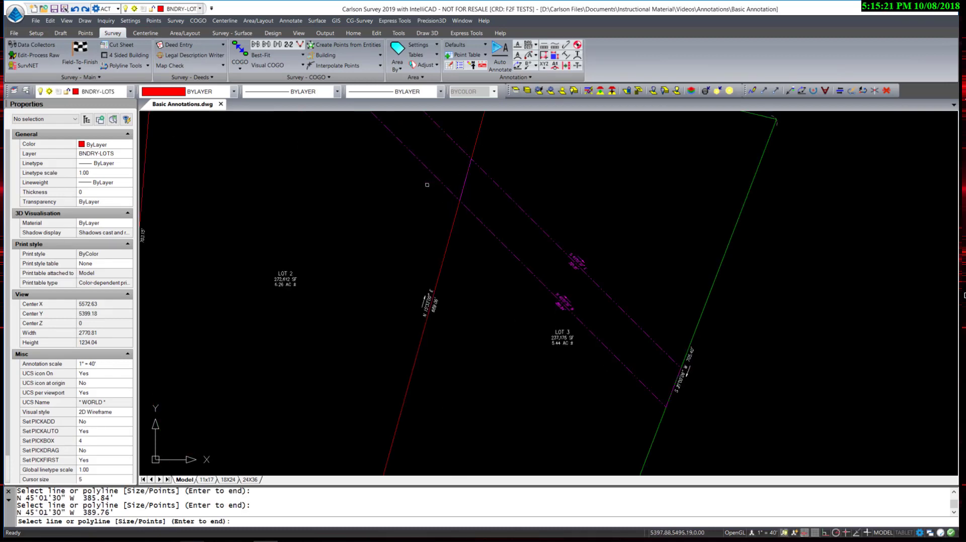
Label the lot-line and right boundary pieces crossing the easement with bearing and distance.
{"action": "scroll", "coordinate": [444, 202], "scroll_direction": "down", "scroll_amount": 3}
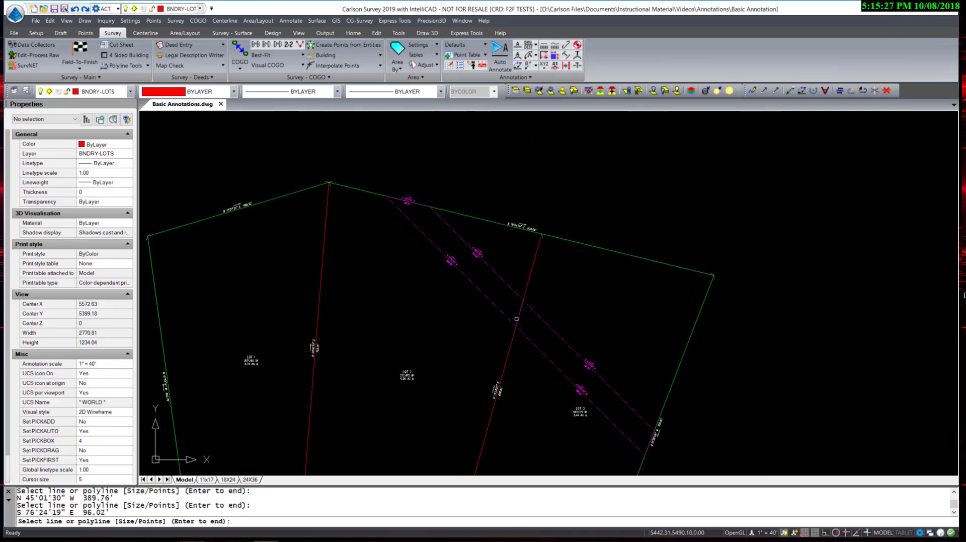
{"action": "left_click", "coordinate": [519, 313]}
{"action": "middle_click_drag", "start_coordinate": [520, 313], "coordinate": [441, 197]}
{"action": "left_click", "coordinate": [518, 340]}
{"action": "left_click", "coordinate": [572, 327]}
{"action": "key", "text": "Return"}
{"action": "scroll", "coordinate": [506, 309], "scroll_direction": "down", "scroll_amount": 2}
{"action": "scroll", "coordinate": [418, 275], "scroll_direction": "up", "scroll_amount": 5}
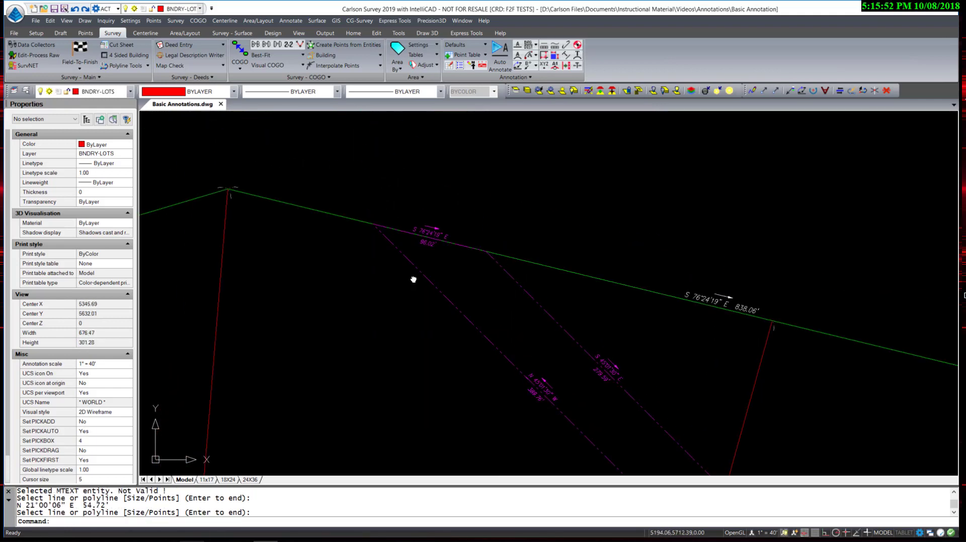
{"action": "scroll", "coordinate": [428, 255], "scroll_direction": "up", "scroll_amount": 2}
{"action": "scroll", "coordinate": [463, 190], "scroll_direction": "up", "scroll_amount": 2}
{"action": "scroll", "coordinate": [464, 189], "scroll_direction": "down", "scroll_amount": 2}
{"action": "middle_click_drag", "start_coordinate": [766, 302], "coordinate": [694, 269]}
{"action": "middle_click_drag", "start_coordinate": [390, 239], "coordinate": [466, 313]}
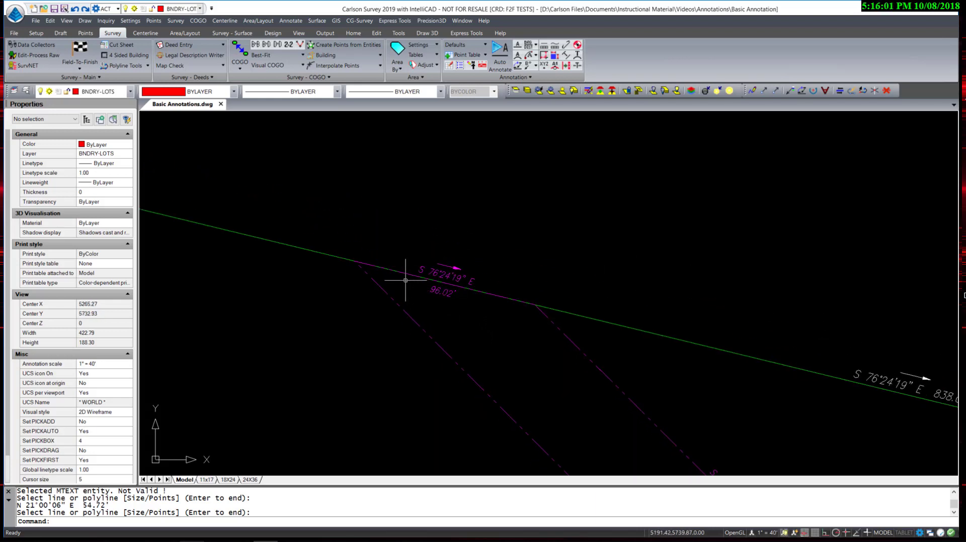
Label the top boundary piece (96.02') and the lot-line piece inside the easement with distance only.
{"action": "left_click", "coordinate": [537, 45]}
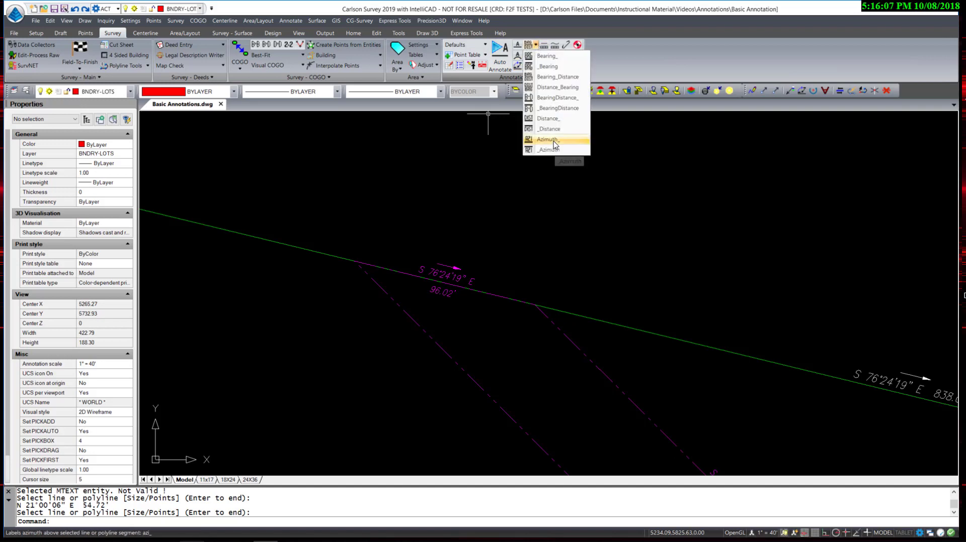
{"action": "left_click", "coordinate": [553, 119]}
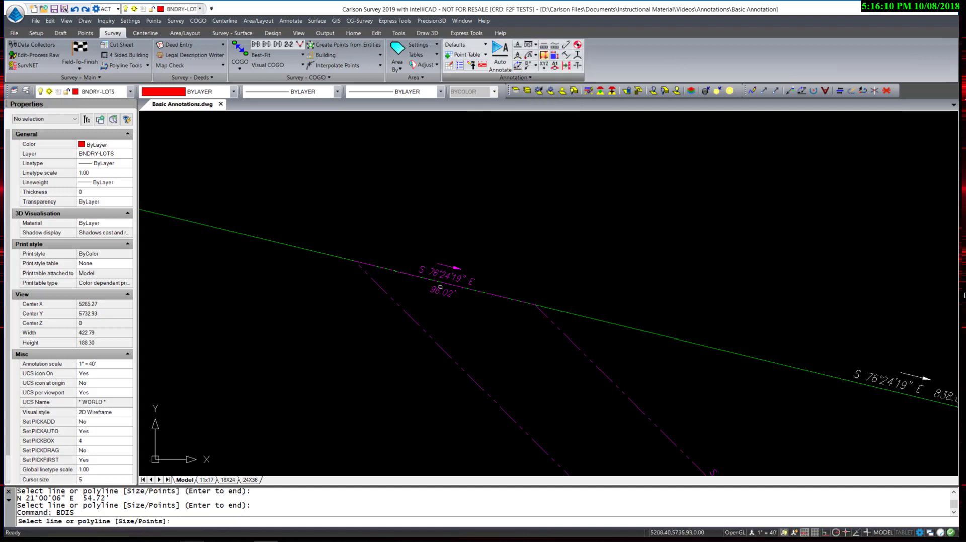
{"action": "left_click", "coordinate": [418, 276]}
{"action": "scroll", "coordinate": [423, 301], "scroll_direction": "down", "scroll_amount": 4}
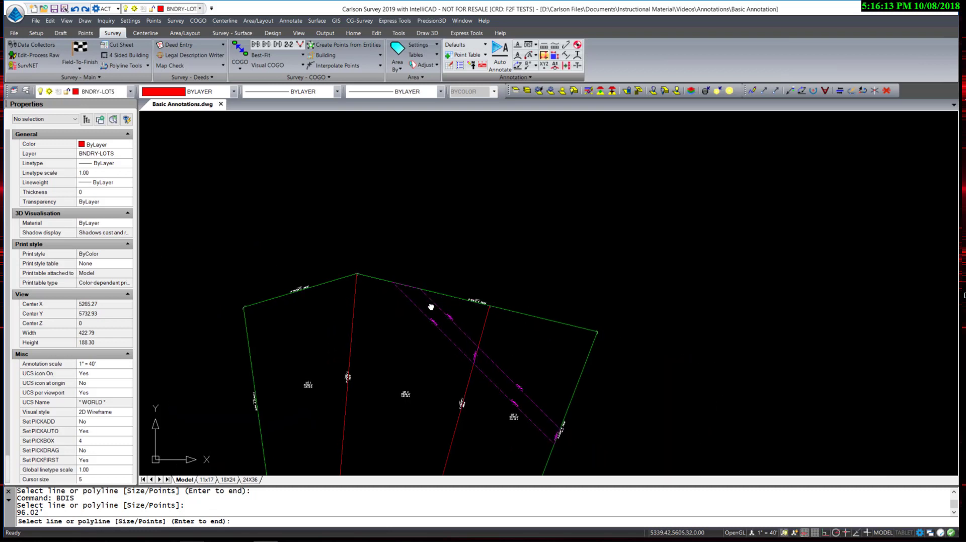
{"action": "scroll", "coordinate": [419, 283], "scroll_direction": "up", "scroll_amount": 6}
{"action": "left_click", "coordinate": [419, 235]}
Label the short right boundary piece inside the easement with a distance-only label.
{"action": "middle_click_drag", "start_coordinate": [419, 235], "coordinate": [243, 159]}
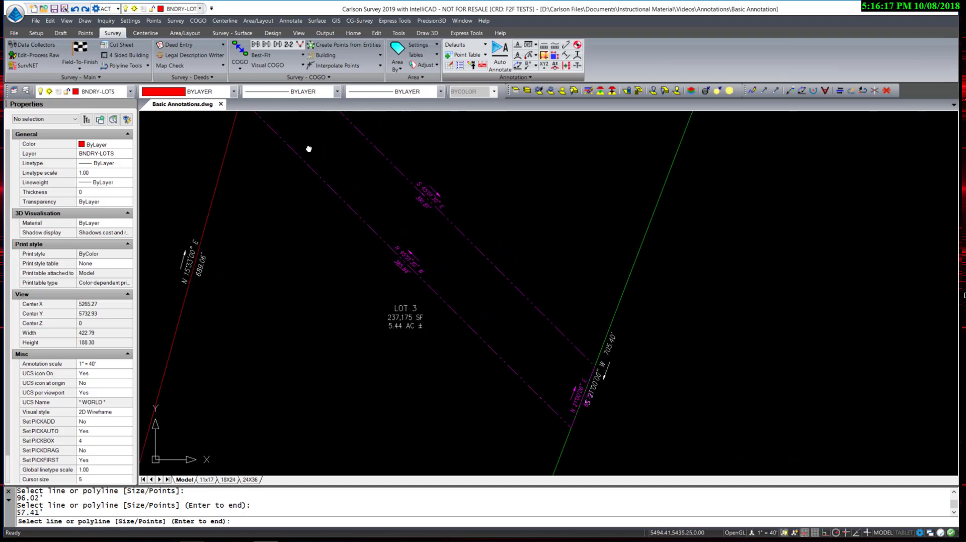
{"action": "middle_click_drag", "start_coordinate": [504, 282], "coordinate": [395, 120]}
{"action": "left_click", "coordinate": [535, 46]}
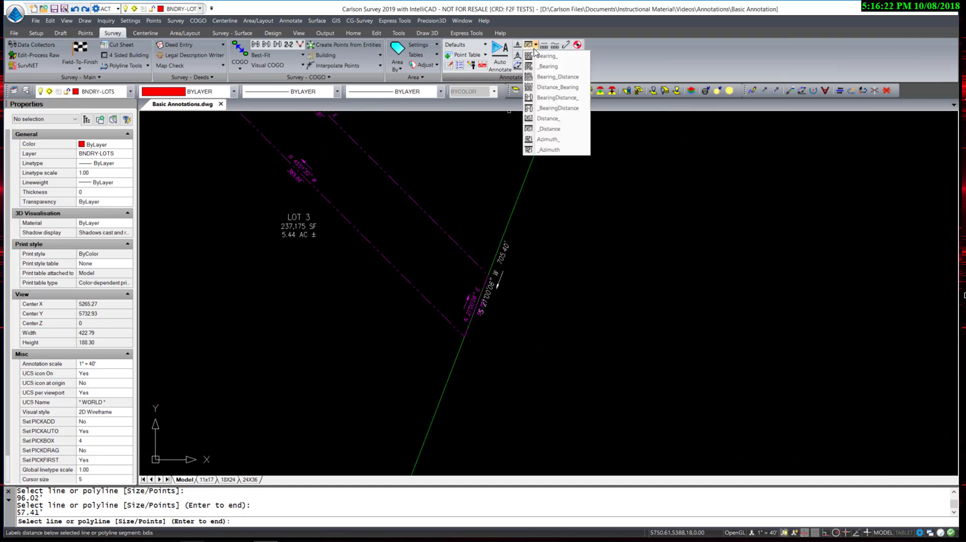
{"action": "left_click", "coordinate": [547, 119]}
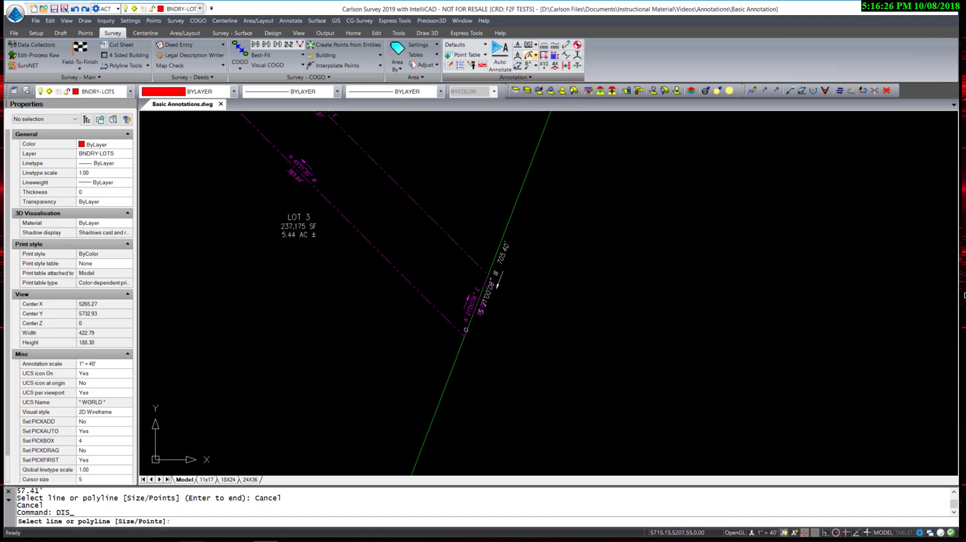
{"action": "left_click", "coordinate": [466, 329]}
{"action": "scroll", "coordinate": [492, 313], "scroll_direction": "up", "scroll_amount": 5}
{"action": "scroll", "coordinate": [492, 310], "scroll_direction": "down", "scroll_amount": 8}
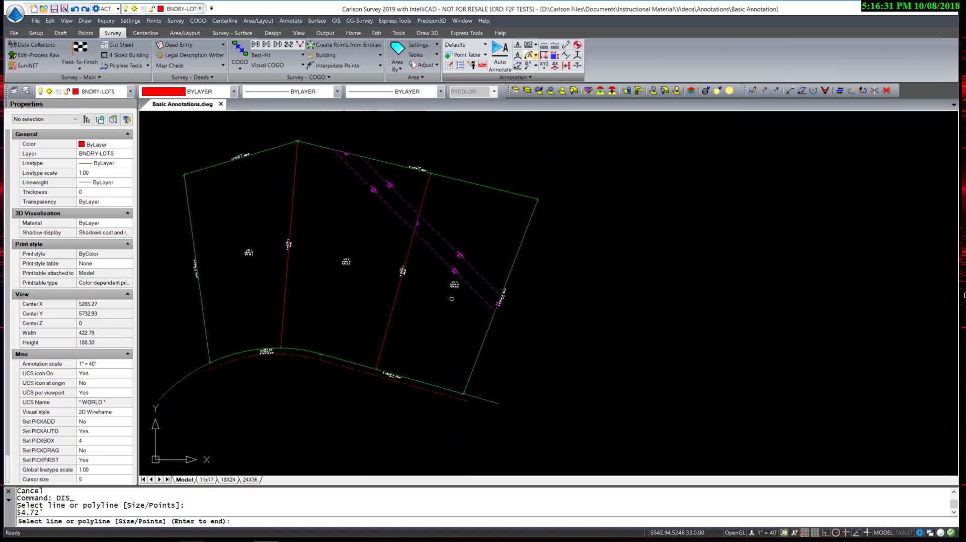
{"action": "scroll", "coordinate": [443, 228], "scroll_direction": "up", "scroll_amount": 6}
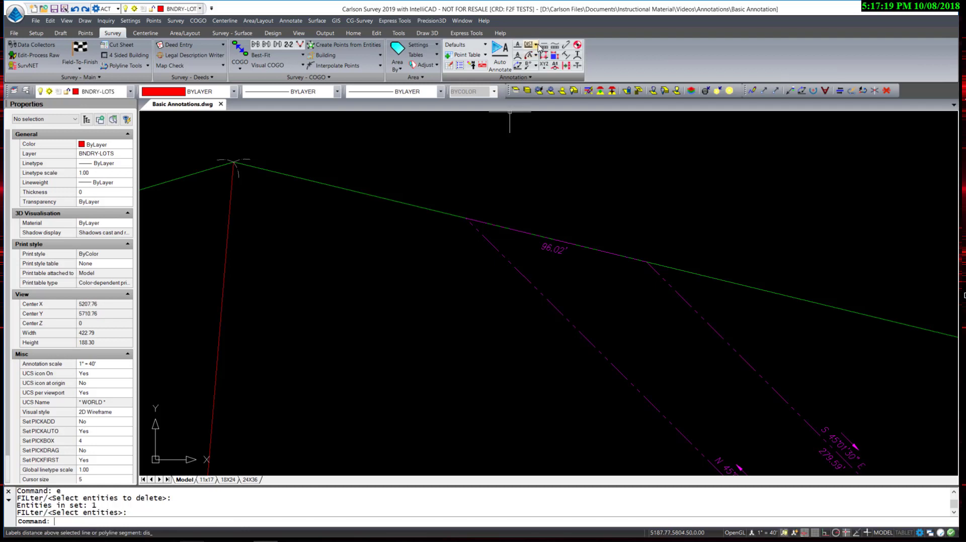
Label the 123.40' lot-line segment between picked points with a below-the-line distance label.
{"action": "left_click", "coordinate": [537, 44]}
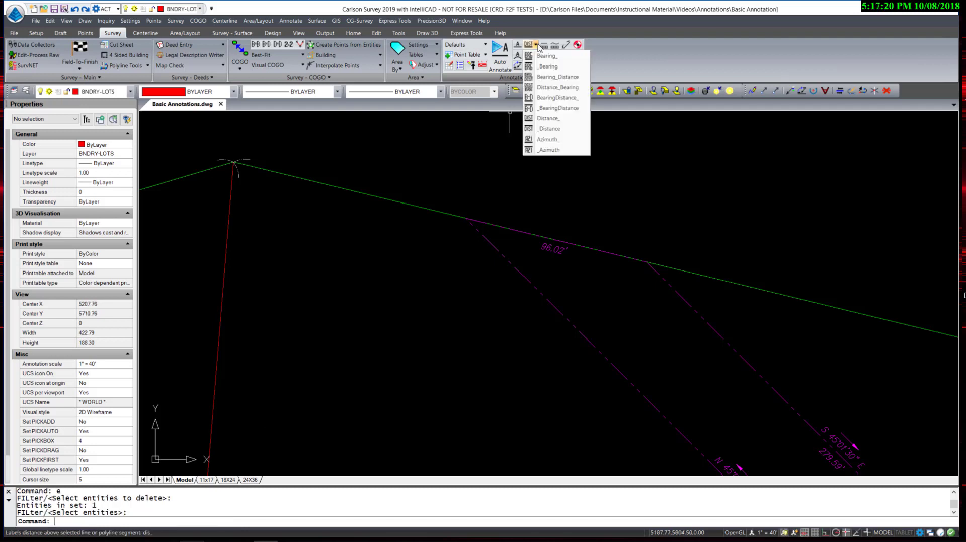
{"action": "left_click", "coordinate": [552, 130]}
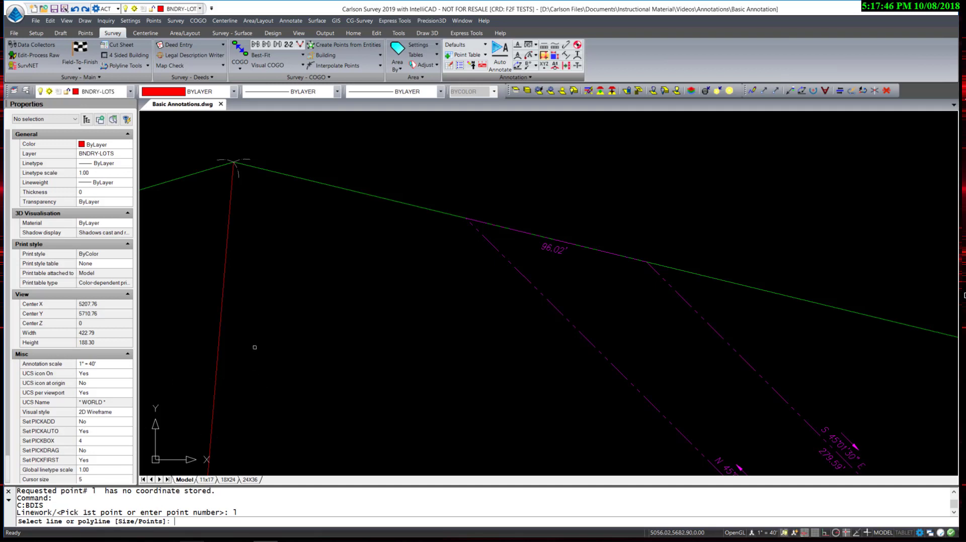
{"action": "key", "text": "Return"}
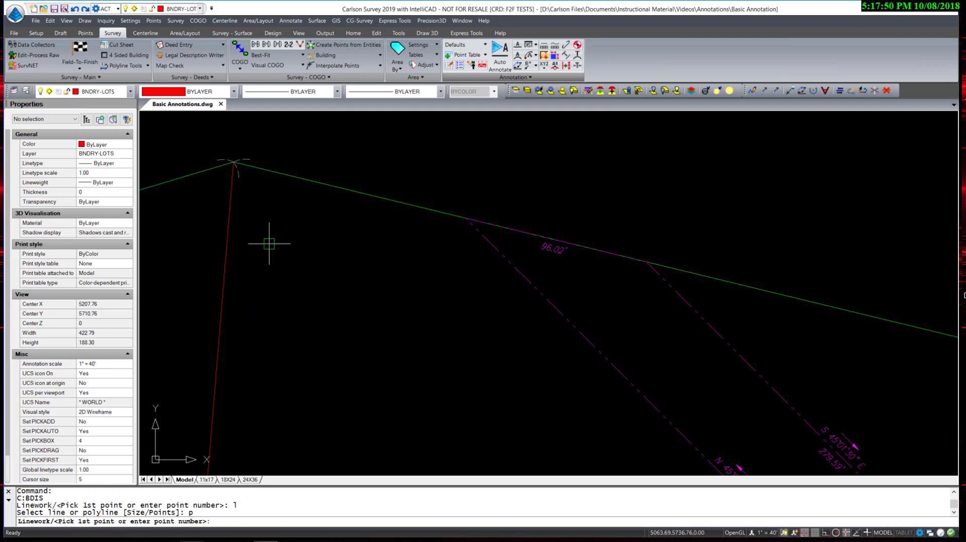
{"action": "left_click", "coordinate": [233, 191]}
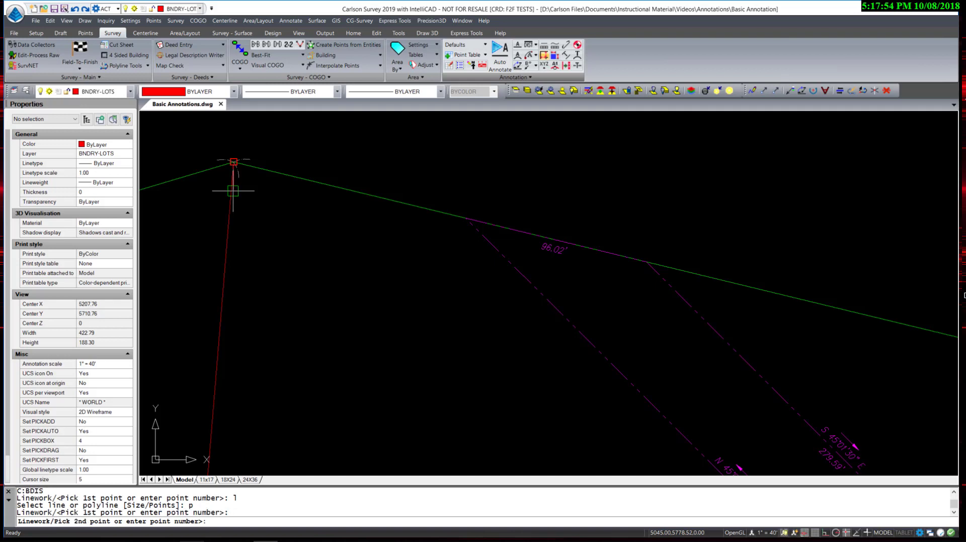
{"action": "left_click", "coordinate": [482, 244]}
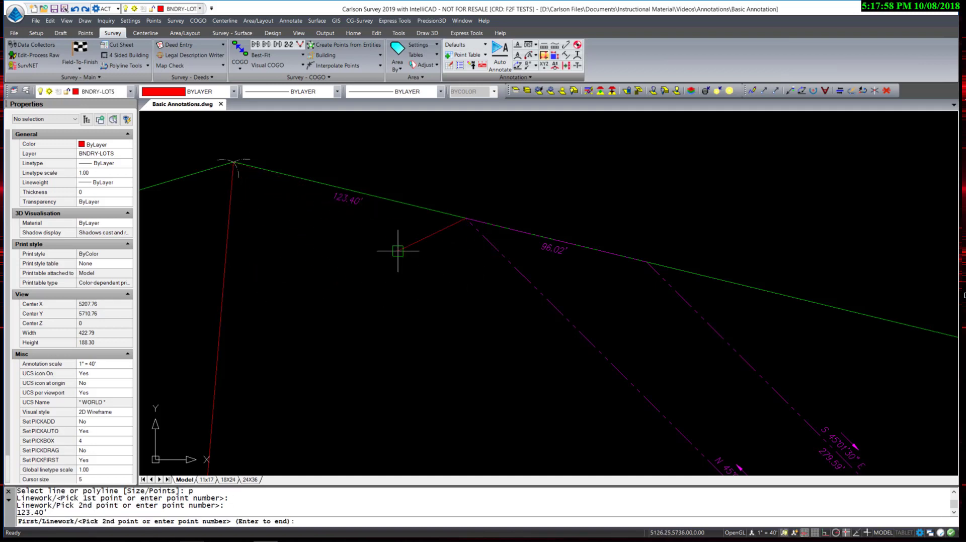
{"action": "scroll", "coordinate": [374, 229], "scroll_direction": "down", "scroll_amount": 3}
{"action": "middle_click_drag", "start_coordinate": [436, 226], "coordinate": [373, 229]}
Label the 243.66' and 145.67' segments by picking their endpoints.
{"action": "key", "text": "Return"}
{"action": "key", "text": "Return"}
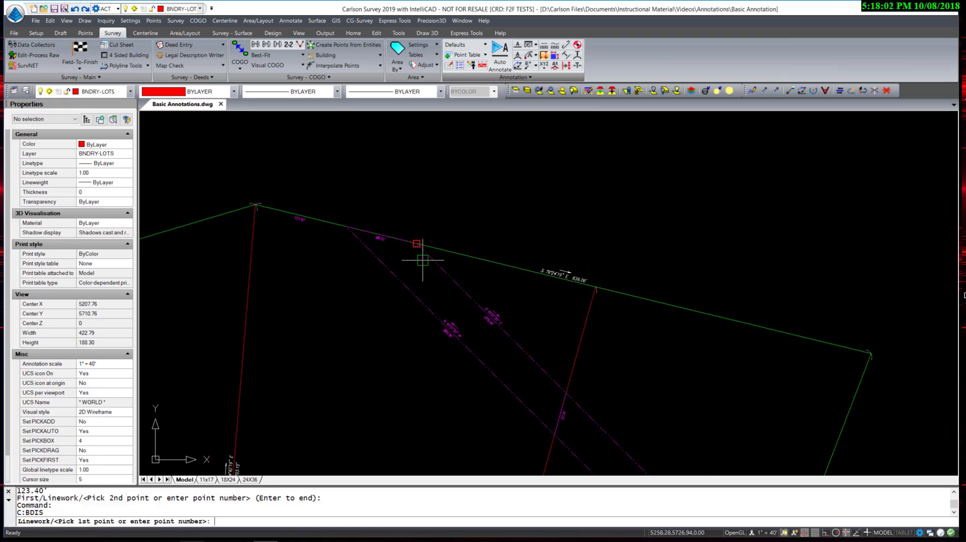
{"action": "left_click", "coordinate": [421, 256]}
{"action": "left_click", "coordinate": [587, 301]}
{"action": "middle_click_drag", "start_coordinate": [535, 324], "coordinate": [448, 198]}
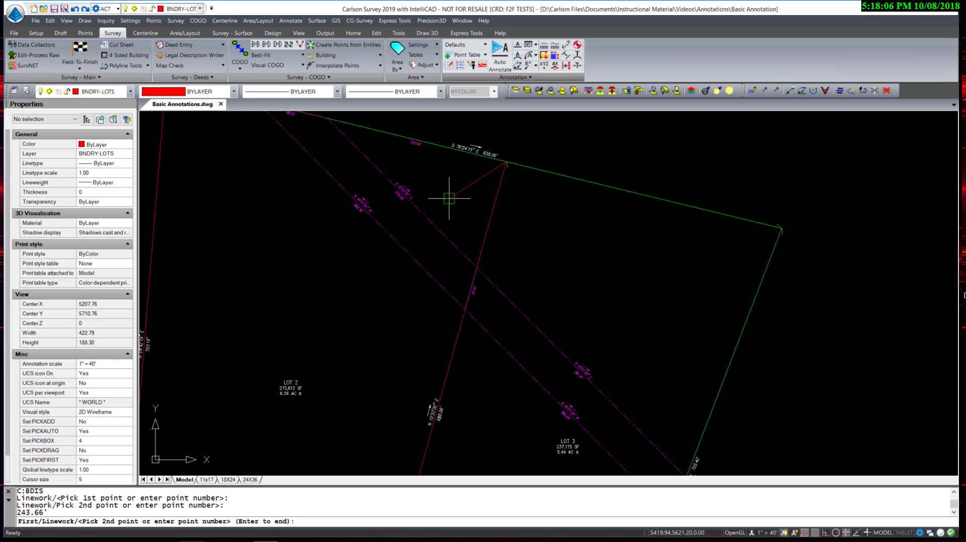
{"action": "left_click", "coordinate": [479, 266]}
{"action": "middle_click_drag", "start_coordinate": [539, 279], "coordinate": [488, 205]}
{"action": "key", "text": "Return"}
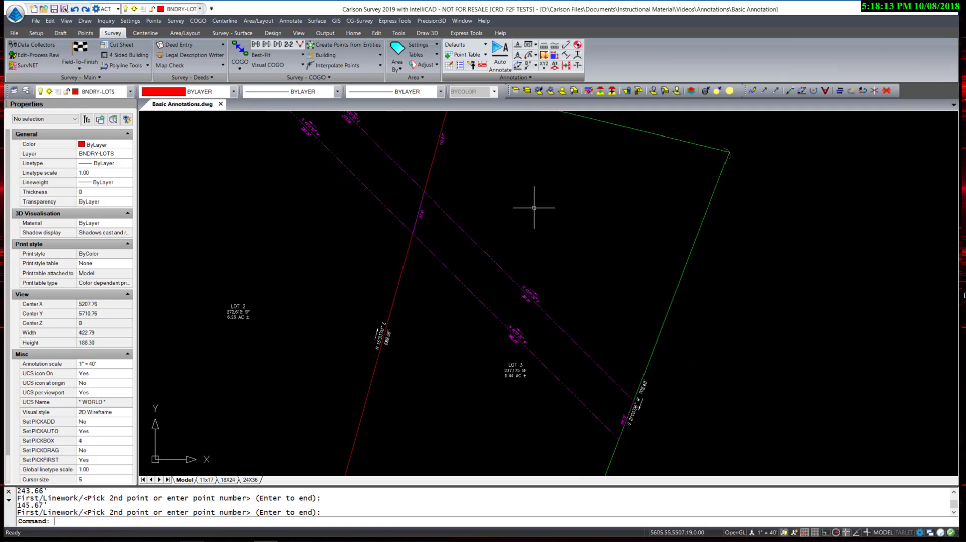
{"action": "middle_click_drag", "start_coordinate": [570, 220], "coordinate": [432, 224]}
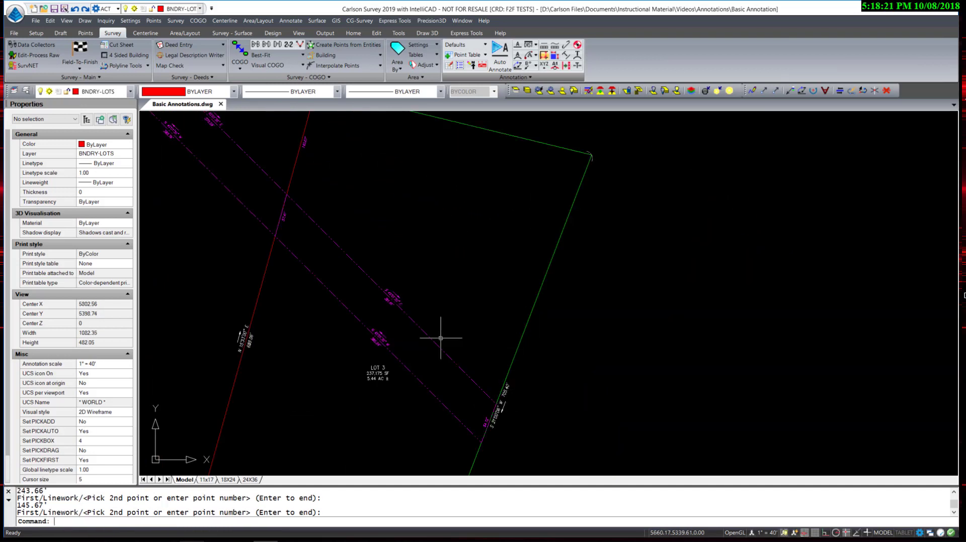
Label the 352.55' segment from the east lot corner with the plain distance style.
{"action": "left_click", "coordinate": [536, 45]}
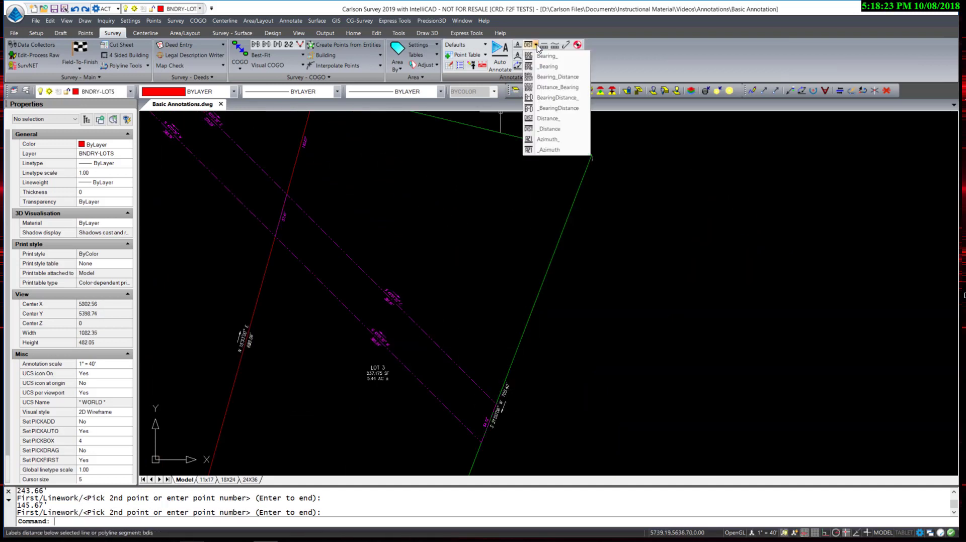
{"action": "left_click", "coordinate": [541, 119]}
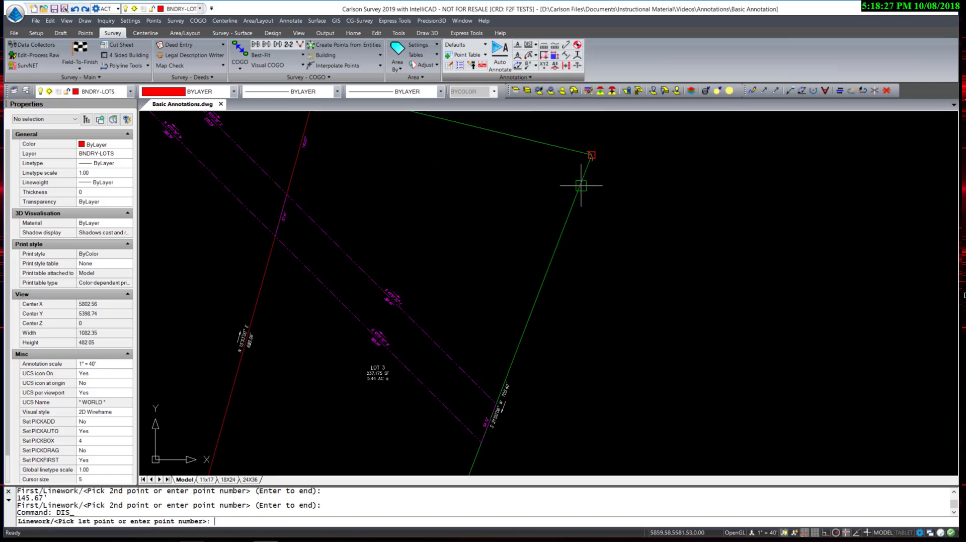
{"action": "left_click", "coordinate": [588, 159]}
{"action": "left_click", "coordinate": [486, 393]}
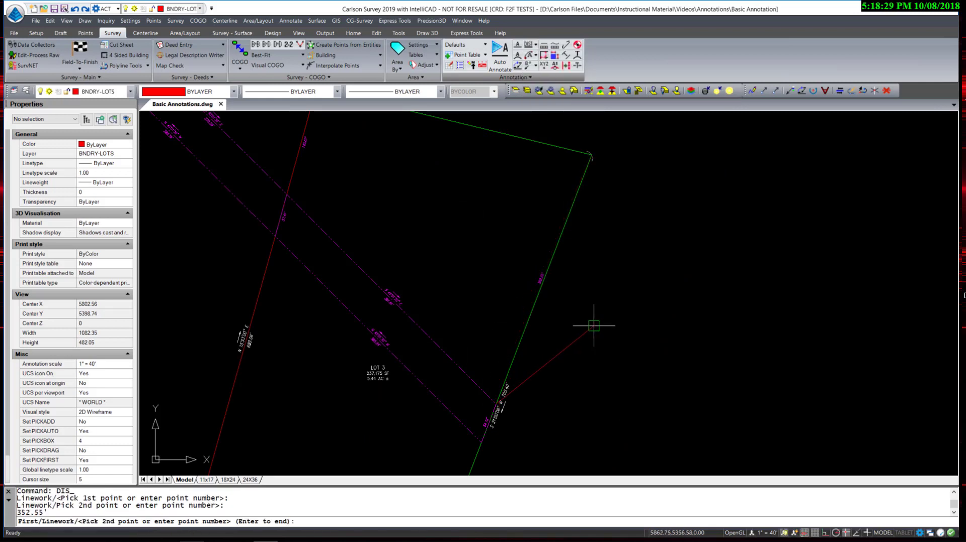
{"action": "scroll", "coordinate": [556, 284], "scroll_direction": "up", "scroll_amount": 5}
{"action": "scroll", "coordinate": [555, 283], "scroll_direction": "down", "scroll_amount": 5}
Cancel the erase and load General Annotations.adf defaults (0.100 text size, endpoint leaders).
{"action": "key", "text": "Return"}
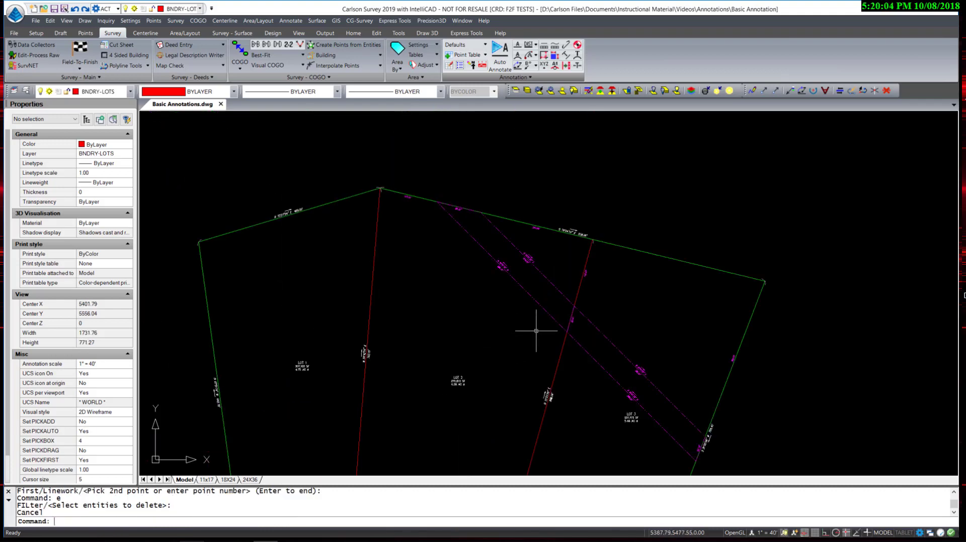
{"action": "key", "text": "Escape"}
{"action": "scroll", "coordinate": [559, 352], "scroll_direction": "up", "scroll_amount": 3}
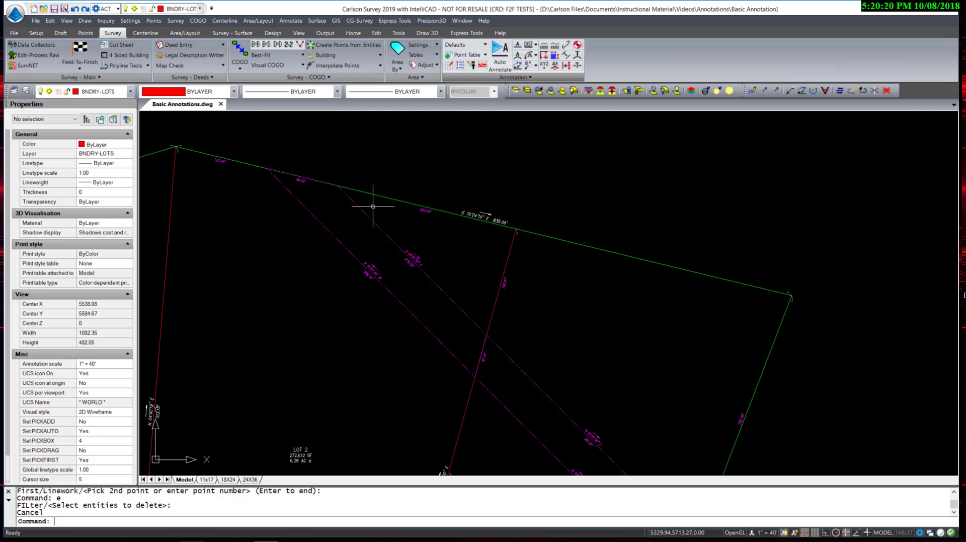
{"action": "left_click", "coordinate": [455, 44]}
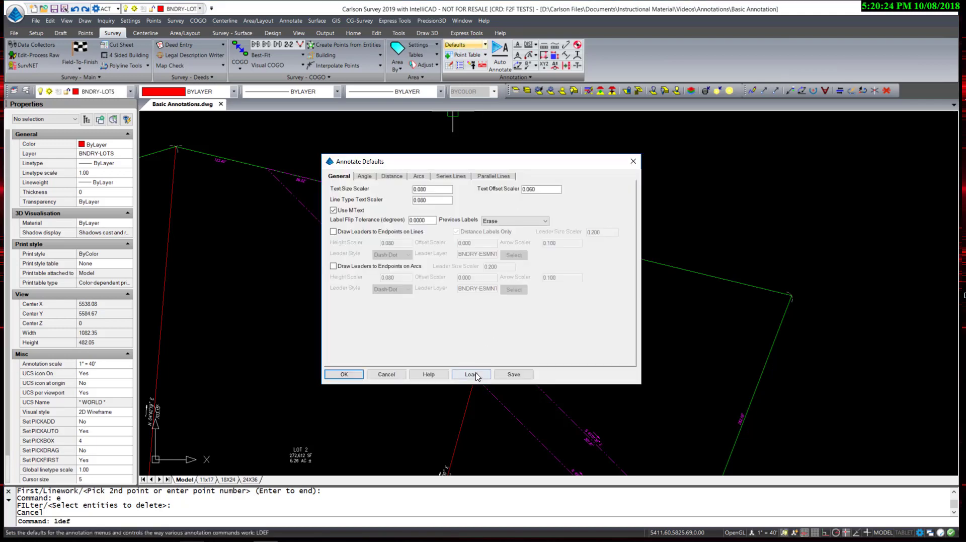
{"action": "left_click", "coordinate": [473, 374]}
{"action": "left_click", "coordinate": [577, 220]}
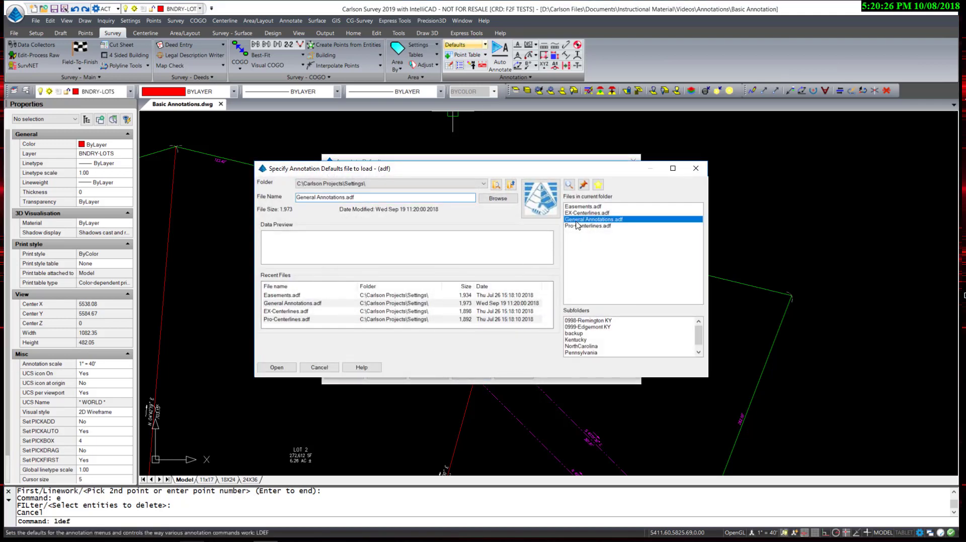
{"action": "key", "text": "Return"}
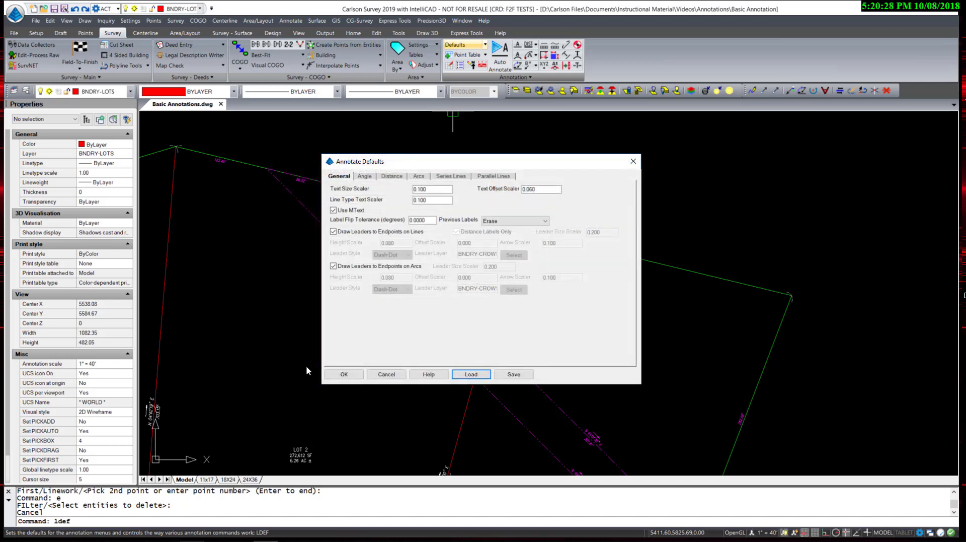
{"action": "left_click", "coordinate": [345, 374]}
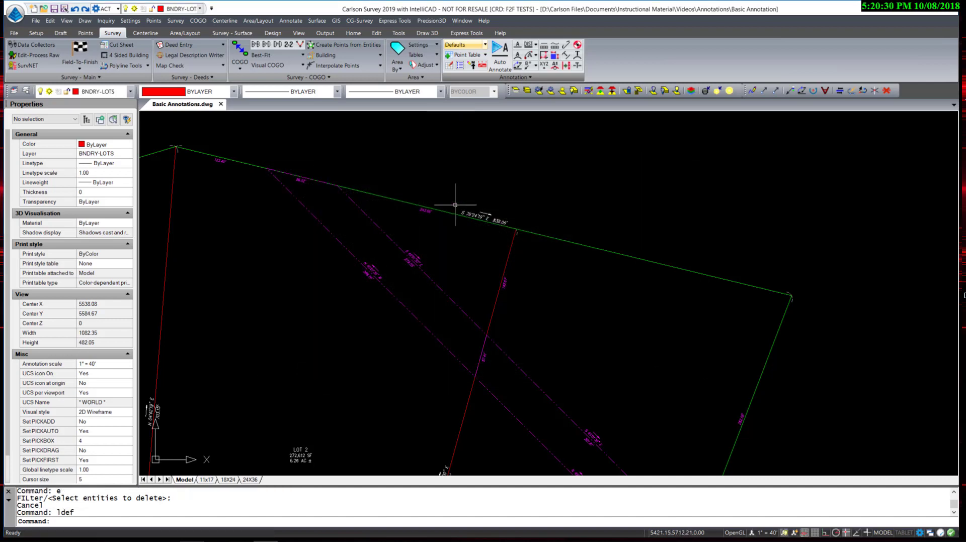
Label the north boundary distances 463.09' and 374.98' from the north-west corner.
{"action": "left_click", "coordinate": [535, 45]}
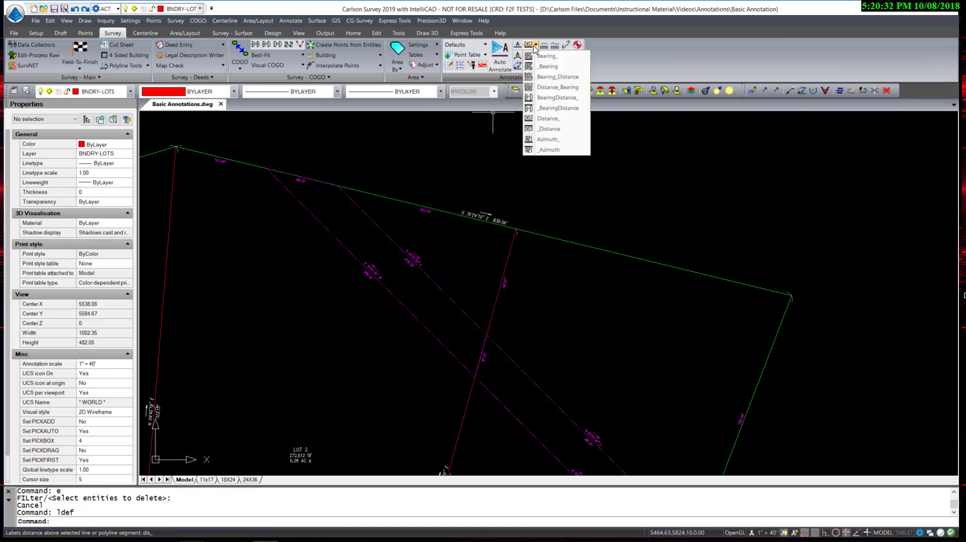
{"action": "left_click", "coordinate": [543, 130]}
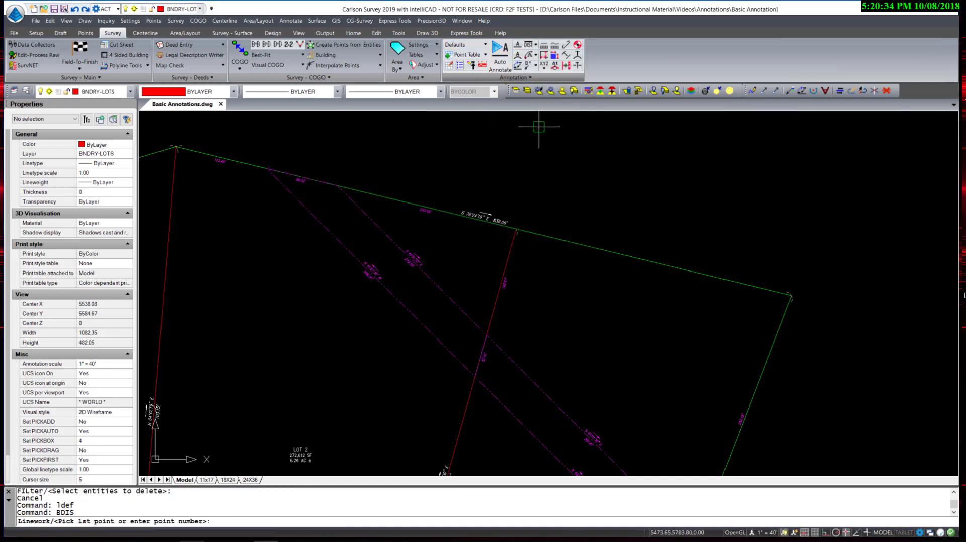
{"action": "left_click", "coordinate": [177, 201]}
{"action": "left_click", "coordinate": [508, 246]}
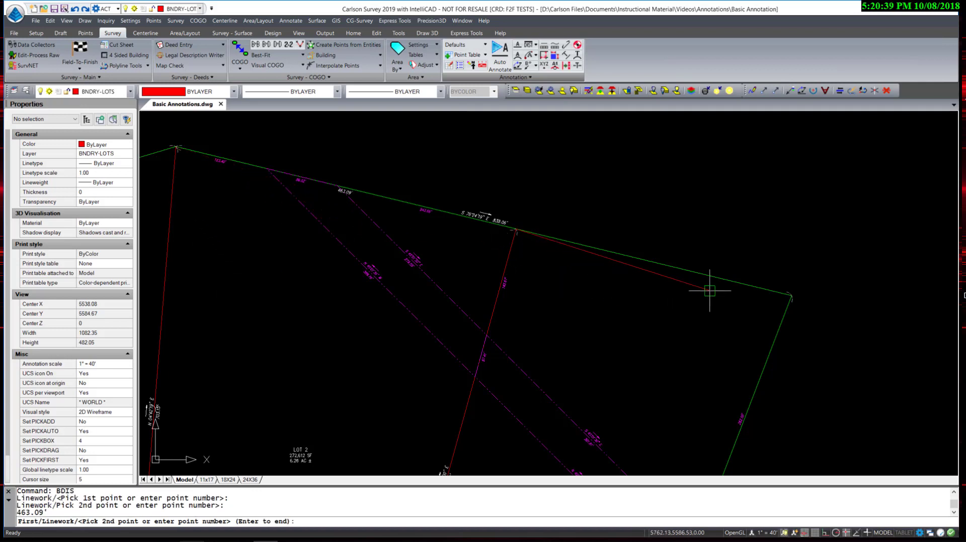
{"action": "left_click", "coordinate": [791, 295]}
{"action": "key", "text": "Return"}
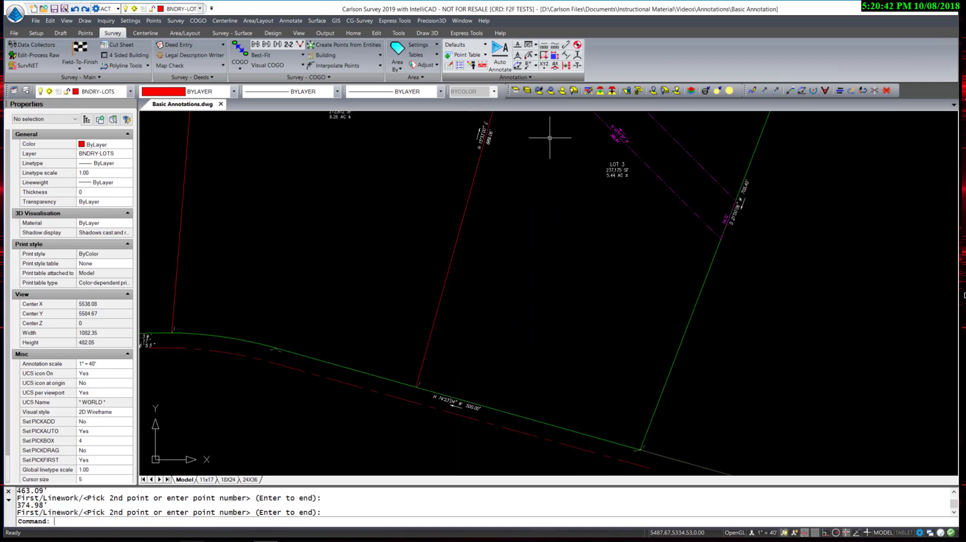
Begin labelling the road frontage distances (307.74', 192.26') from the east corner.
{"action": "left_click", "coordinate": [535, 44]}
{"action": "left_click", "coordinate": [548, 118]}
{"action": "left_click", "coordinate": [653, 395]}
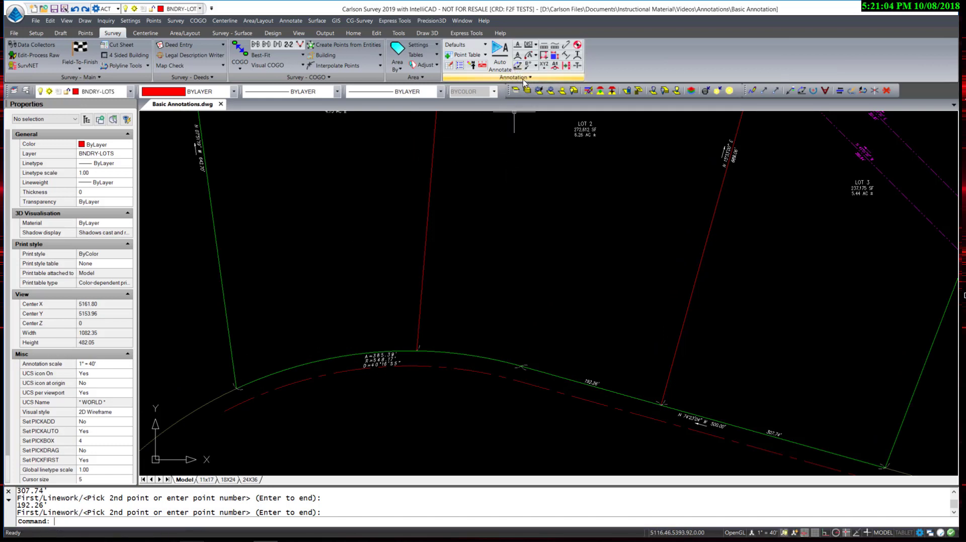
Define the arc to label by its endpoint, snapped centre and other endpoint, curving left.
{"action": "left_click", "coordinate": [535, 55]}
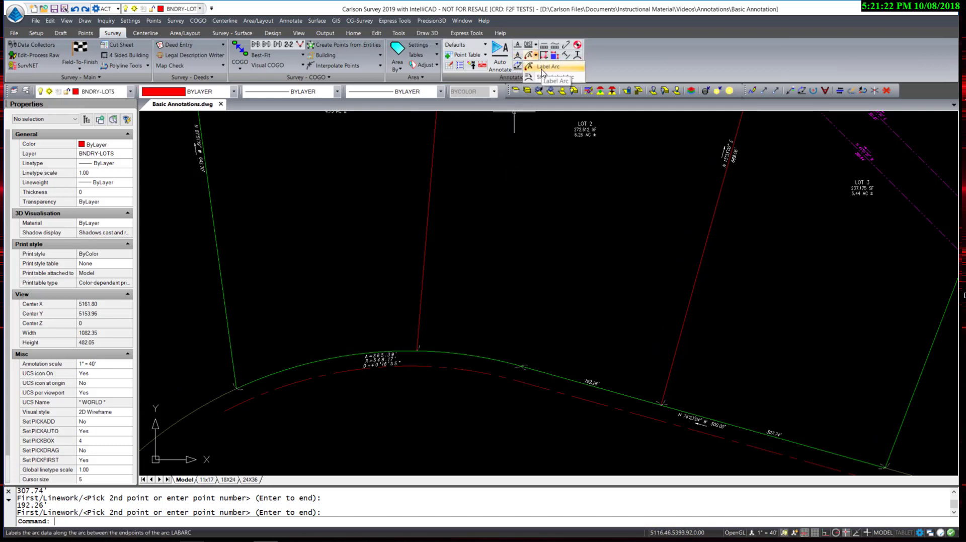
{"action": "left_click", "coordinate": [543, 67]}
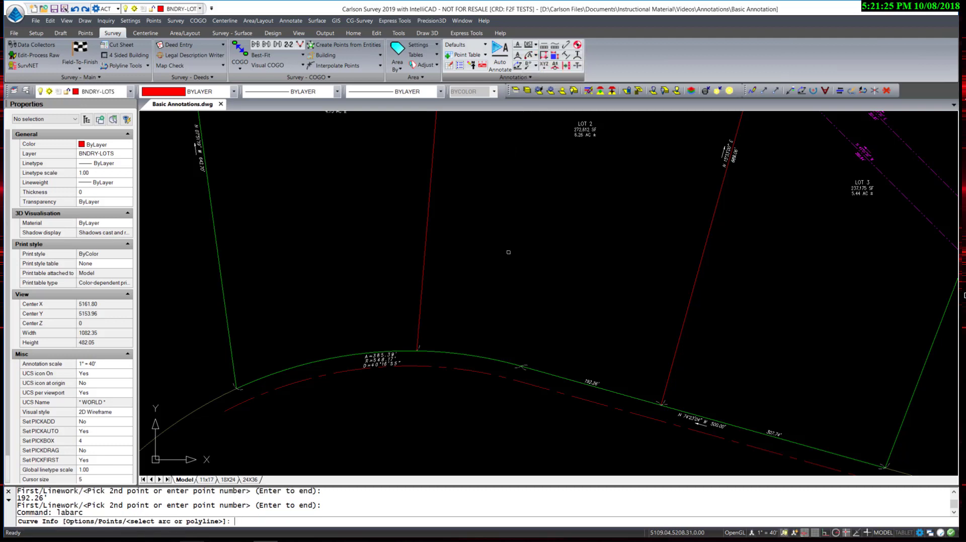
{"action": "type", "text": "p"}
{"action": "key", "text": "Return"}
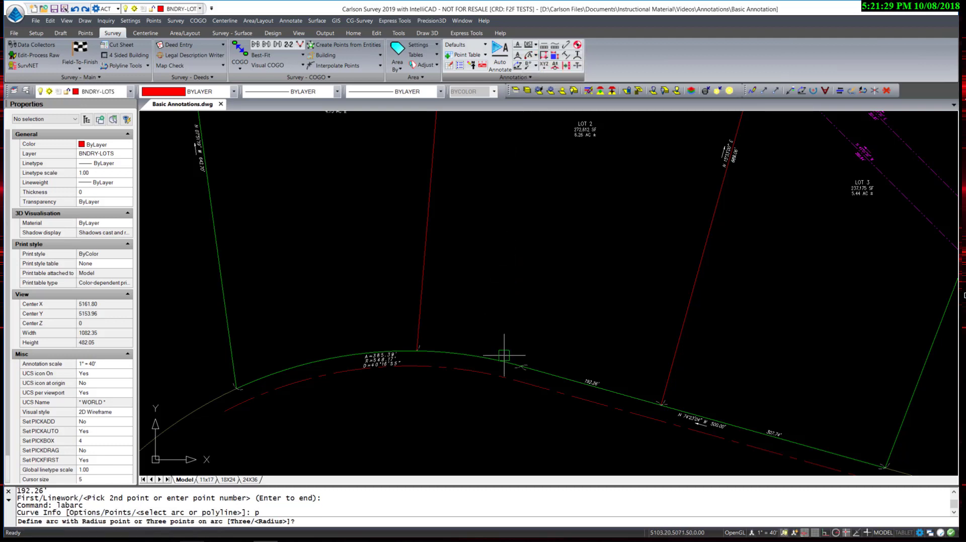
{"action": "key", "text": "F3"}
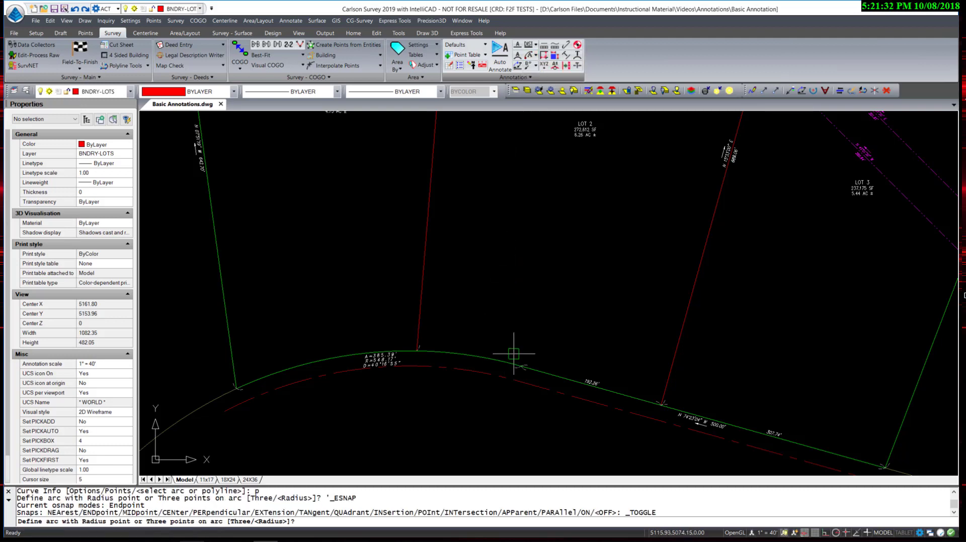
{"action": "left_click", "coordinate": [514, 345]}
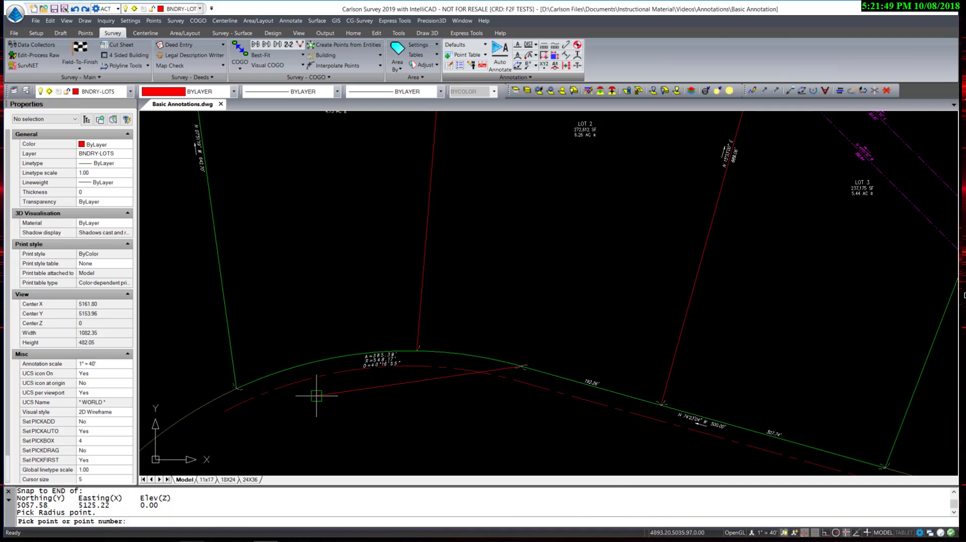
{"action": "right_click", "coordinate": [512, 296], "text": "shift"}
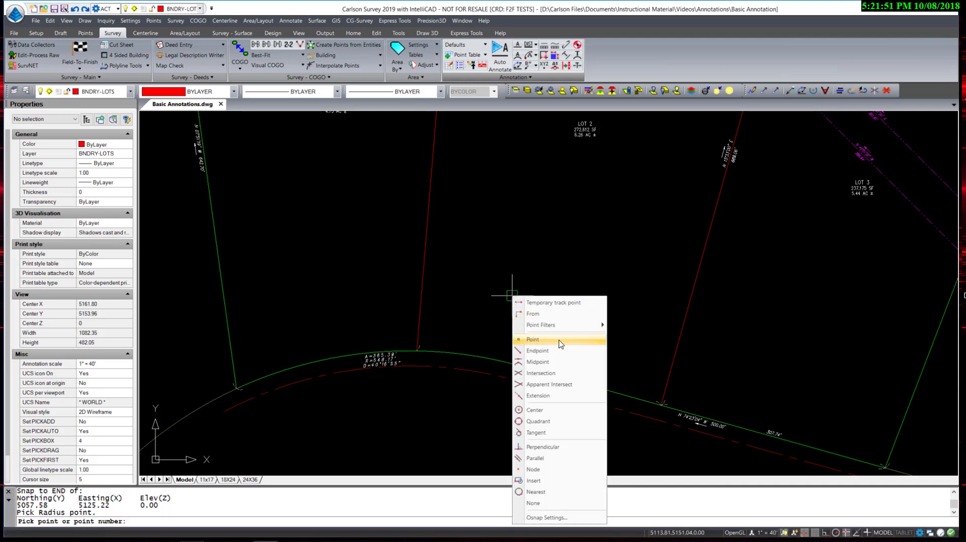
{"action": "left_click", "coordinate": [554, 411]}
{"action": "left_click", "coordinate": [475, 356]}
{"action": "left_click", "coordinate": [475, 356]}
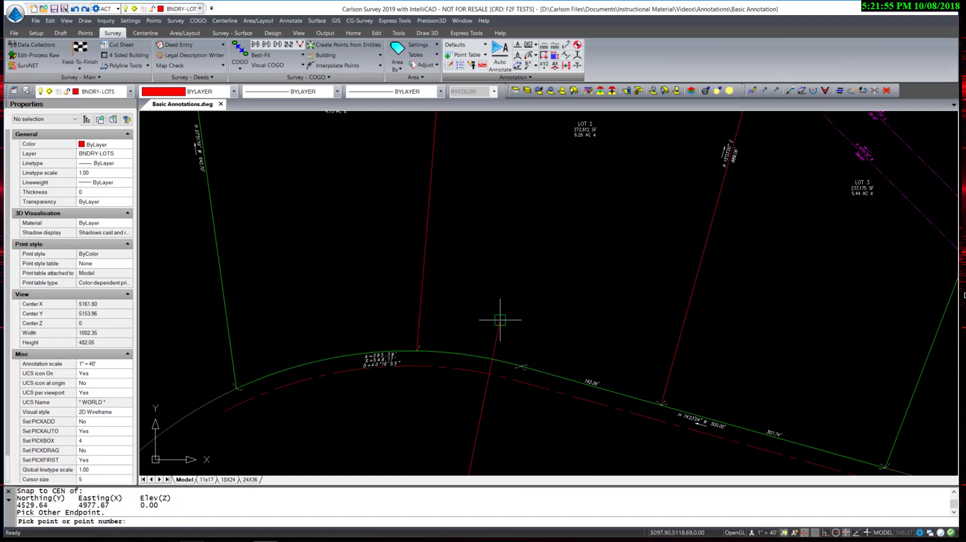
{"action": "left_click", "coordinate": [419, 348]}
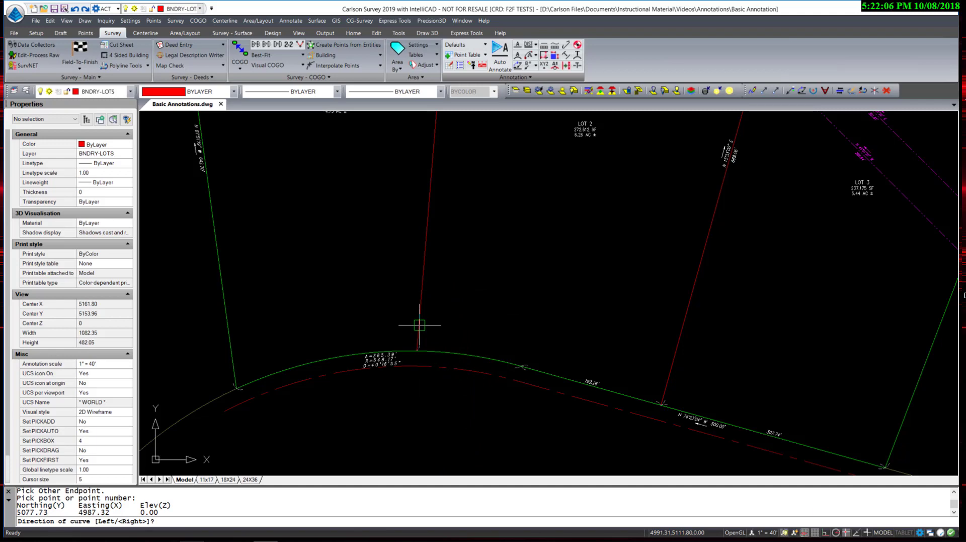
{"action": "type", "text": "L"}
{"action": "key", "text": "Return"}
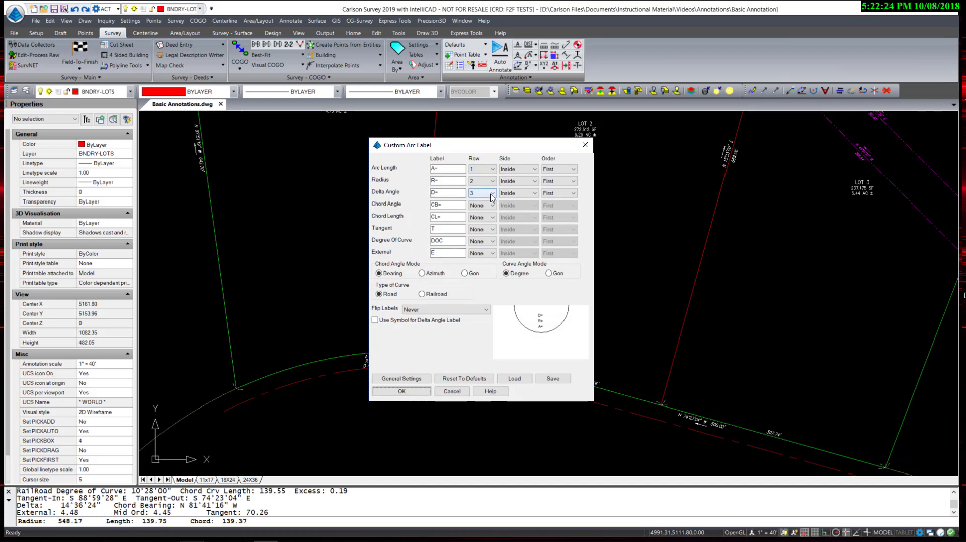
Drop delta and radius from the arc label and place A=139.75' outside the arc.
{"action": "left_click", "coordinate": [492, 194]}
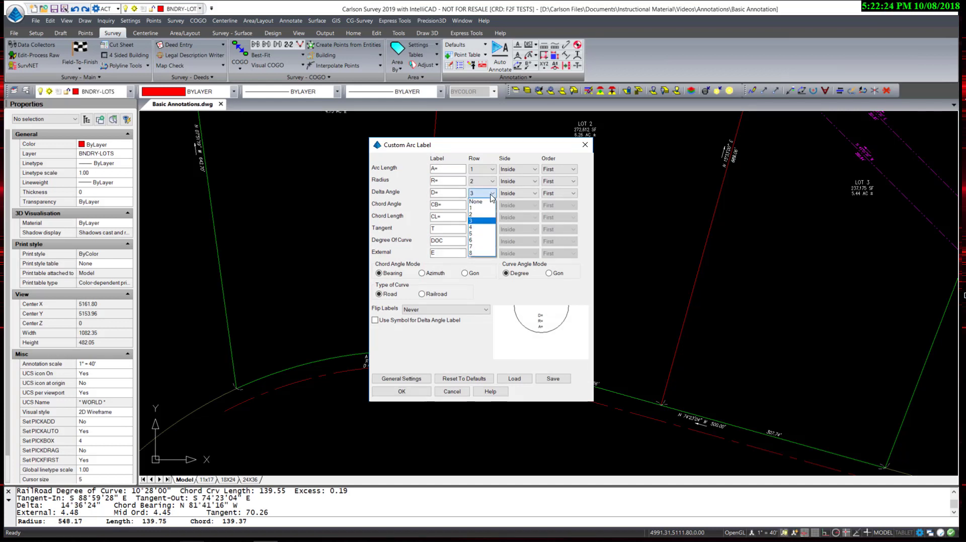
{"action": "left_click", "coordinate": [481, 201]}
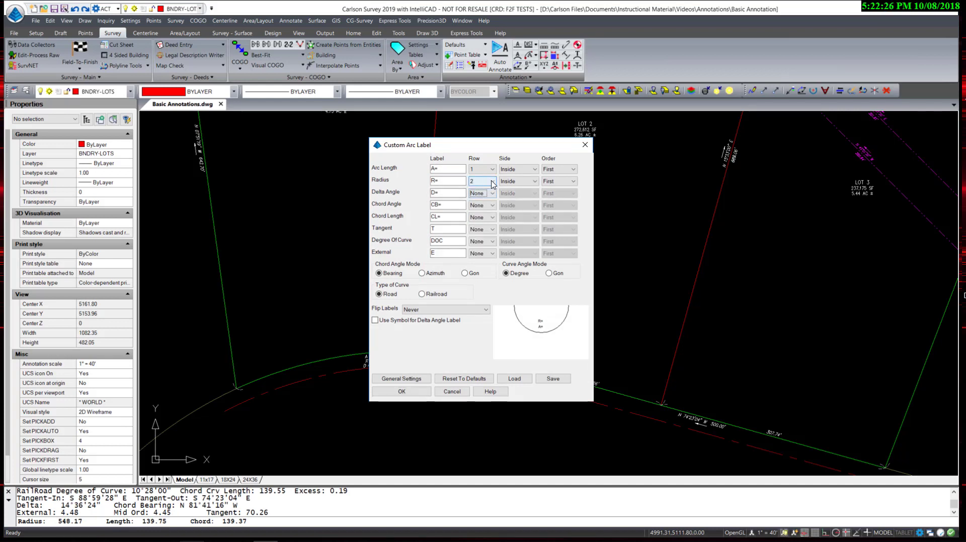
{"action": "left_click", "coordinate": [492, 182]}
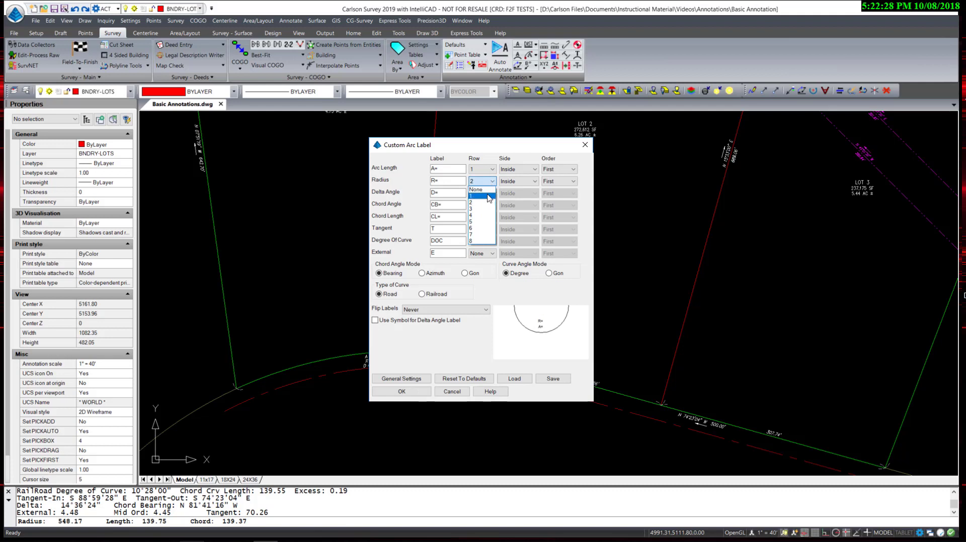
{"action": "left_click", "coordinate": [487, 190]}
{"action": "left_click", "coordinate": [518, 169]}
{"action": "left_click", "coordinate": [524, 180]}
{"action": "left_click_drag", "start_coordinate": [507, 145], "coordinate": [674, 117]}
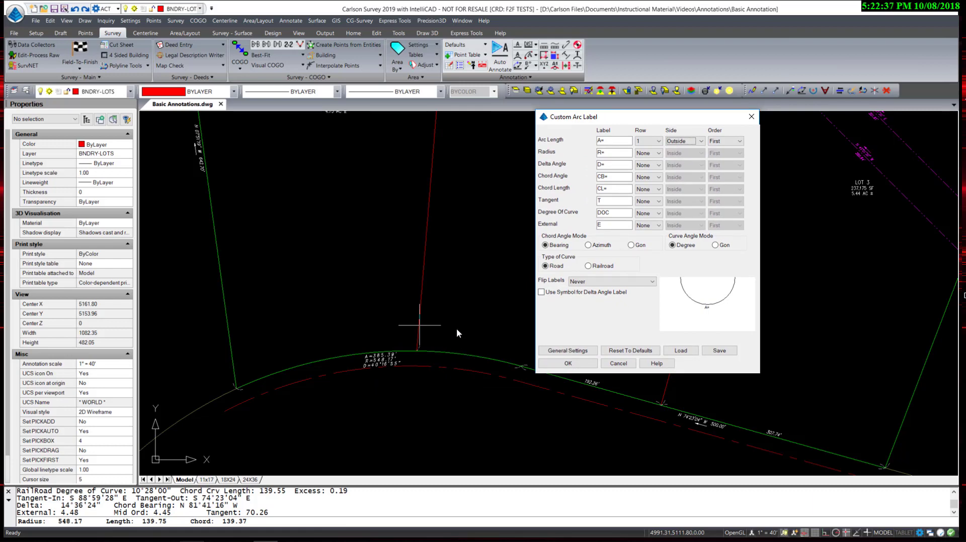
{"action": "left_click", "coordinate": [567, 363]}
{"action": "scroll", "coordinate": [490, 364], "scroll_direction": "up", "scroll_amount": 3}
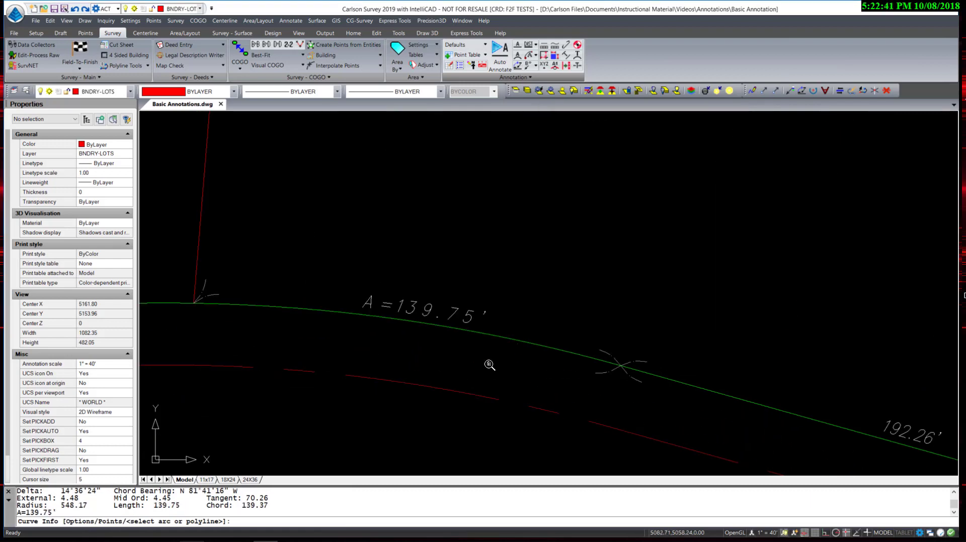
{"action": "scroll", "coordinate": [490, 365], "scroll_direction": "down", "scroll_amount": 5}
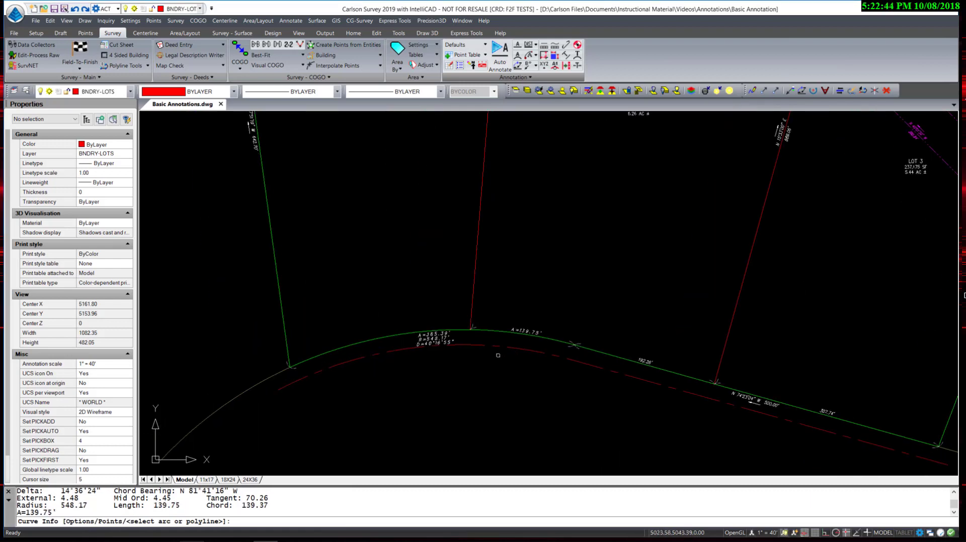
Label the western boundary arc from its endpoints and radius point (Right direction) with A=245.65'.
{"action": "type", "text": "P"}
{"action": "key", "text": "Return"}
{"action": "right_click", "coordinate": [475, 300], "text": "shift"}
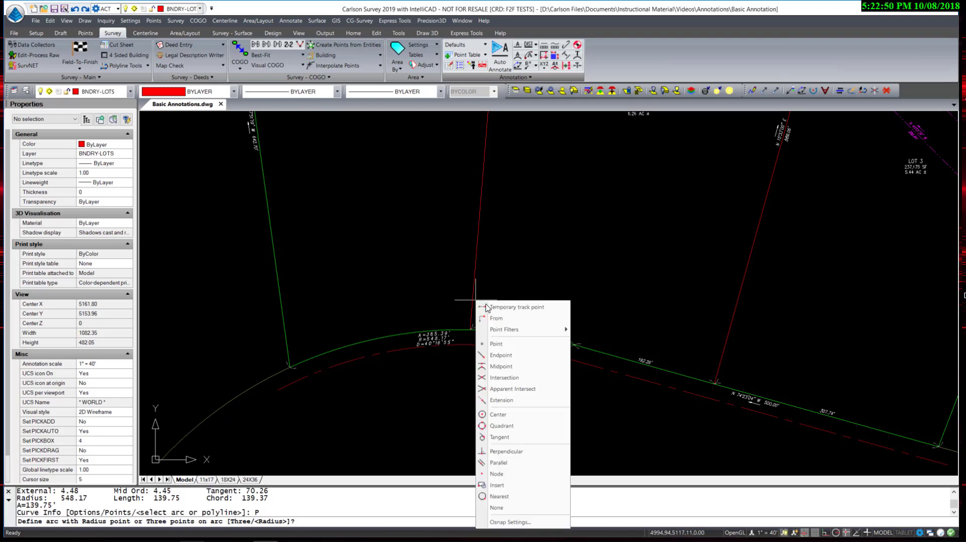
{"action": "left_click", "coordinate": [509, 356]}
{"action": "left_click", "coordinate": [470, 330]}
{"action": "right_click", "coordinate": [420, 291], "text": "shift"}
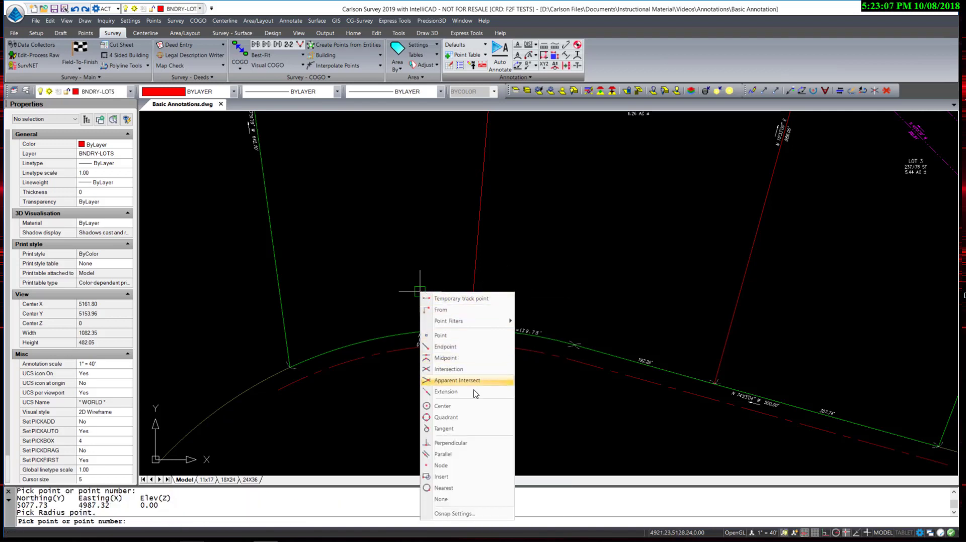
{"action": "left_click", "coordinate": [443, 406]}
{"action": "left_click", "coordinate": [401, 338]}
{"action": "left_click", "coordinate": [290, 352]}
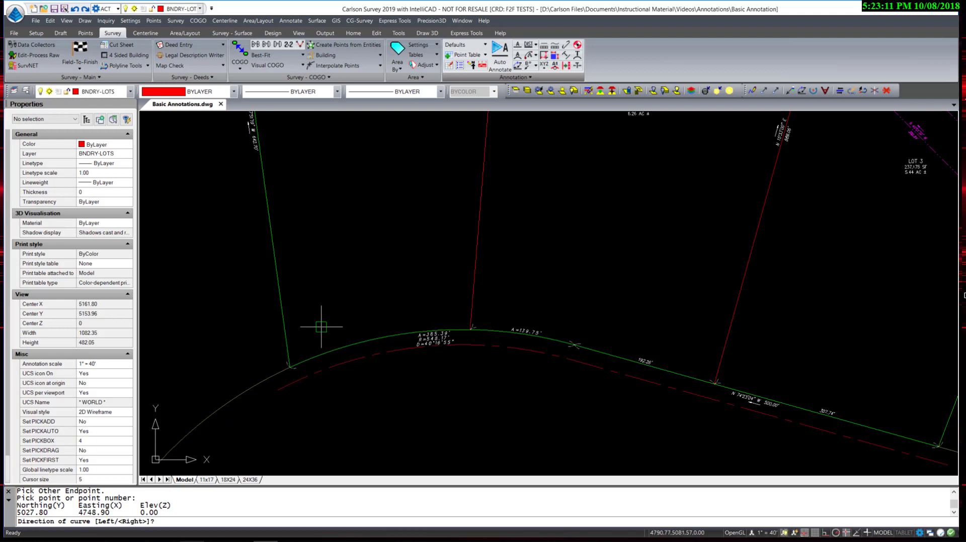
{"action": "key", "text": "Return"}
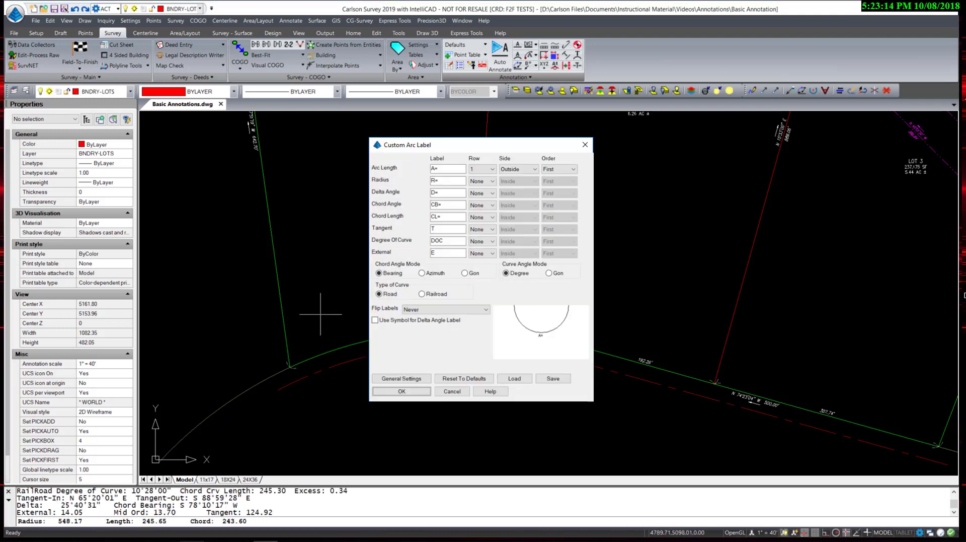
{"action": "left_click", "coordinate": [402, 391]}
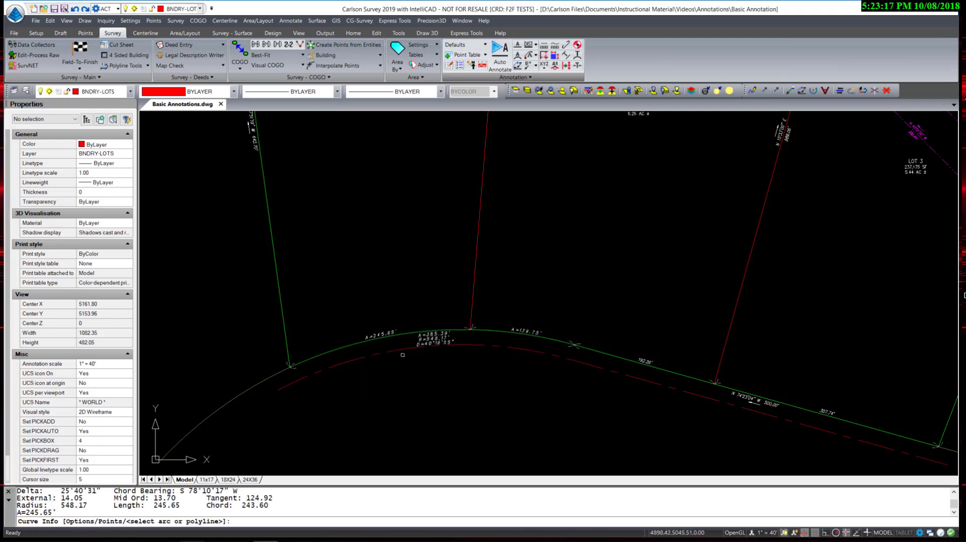
End Curve Info and pan up over the lots to check the new arc label.
{"action": "scroll", "coordinate": [402, 348], "scroll_direction": "up", "scroll_amount": 3}
{"action": "scroll", "coordinate": [401, 347], "scroll_direction": "down", "scroll_amount": 5}
{"action": "key", "text": "Escape"}
{"action": "scroll", "coordinate": [445, 352], "scroll_direction": "up", "scroll_amount": 2}
{"action": "middle_click_drag", "start_coordinate": [445, 365], "coordinate": [445, 324]}
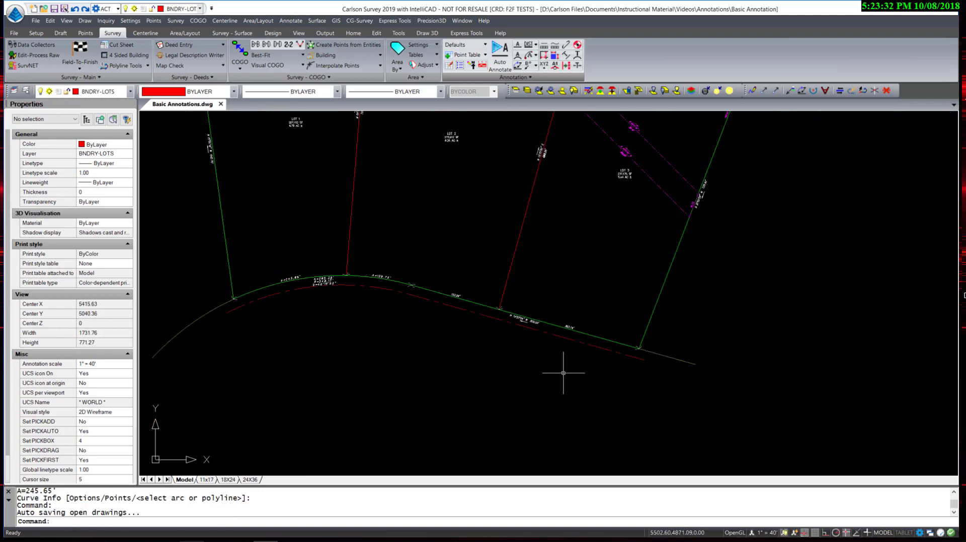
{"action": "scroll", "coordinate": [705, 367], "scroll_direction": "up", "scroll_amount": 4}
{"action": "scroll", "coordinate": [623, 339], "scroll_direction": "down", "scroll_amount": 2}
{"action": "scroll", "coordinate": [593, 352], "scroll_direction": "down", "scroll_amount": 1}
{"action": "scroll", "coordinate": [384, 302], "scroll_direction": "up", "scroll_amount": 1}
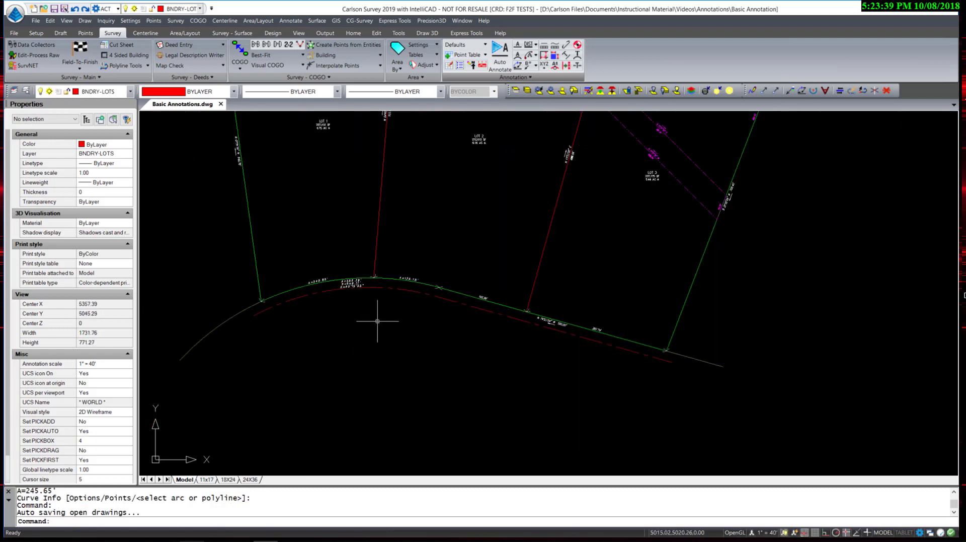
Label the right-of-way extension line with bearing and distance S 74°23'04" E 125.00'.
{"action": "left_click", "coordinate": [537, 46]}
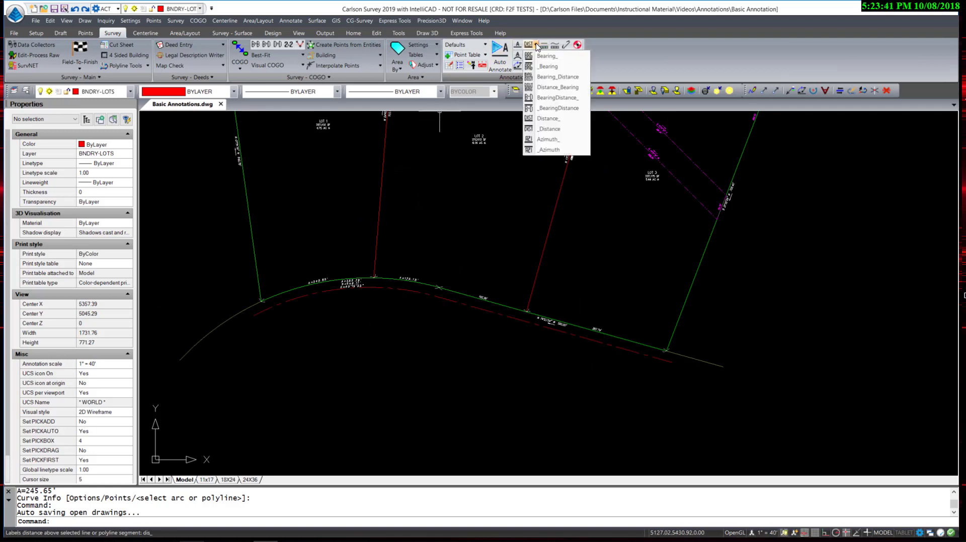
{"action": "left_click", "coordinate": [546, 98]}
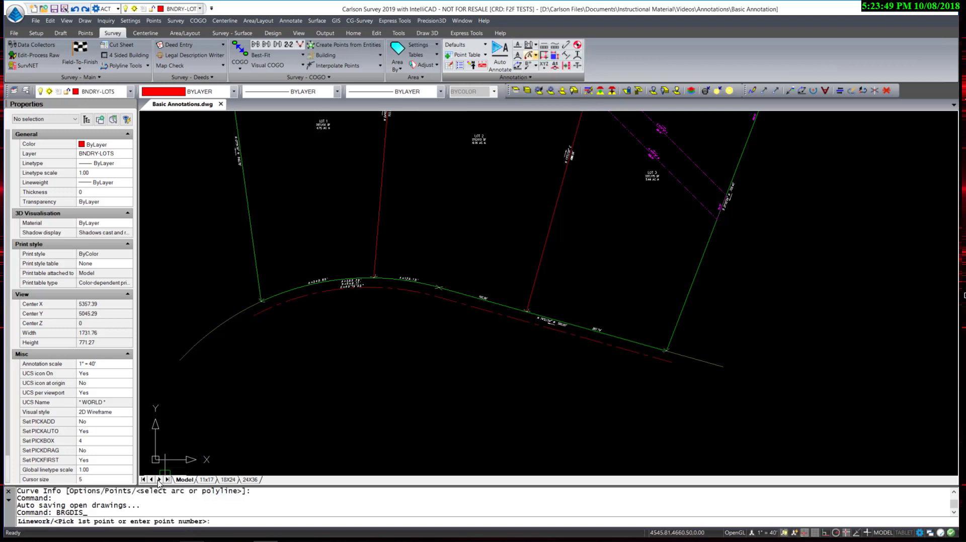
{"action": "type", "text": "L"}
{"action": "key", "text": "Return"}
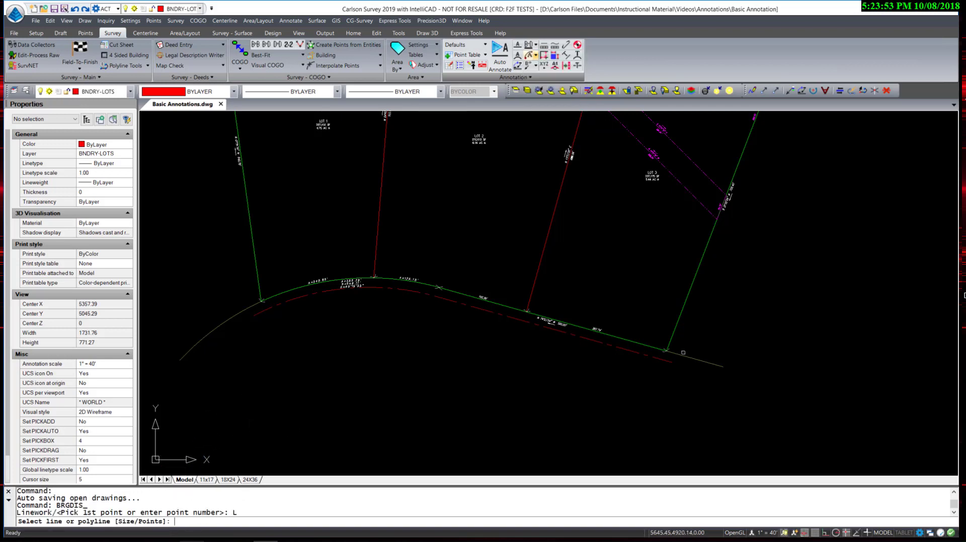
{"action": "left_click", "coordinate": [681, 356]}
{"action": "scroll", "coordinate": [710, 371], "scroll_direction": "up", "scroll_amount": 4}
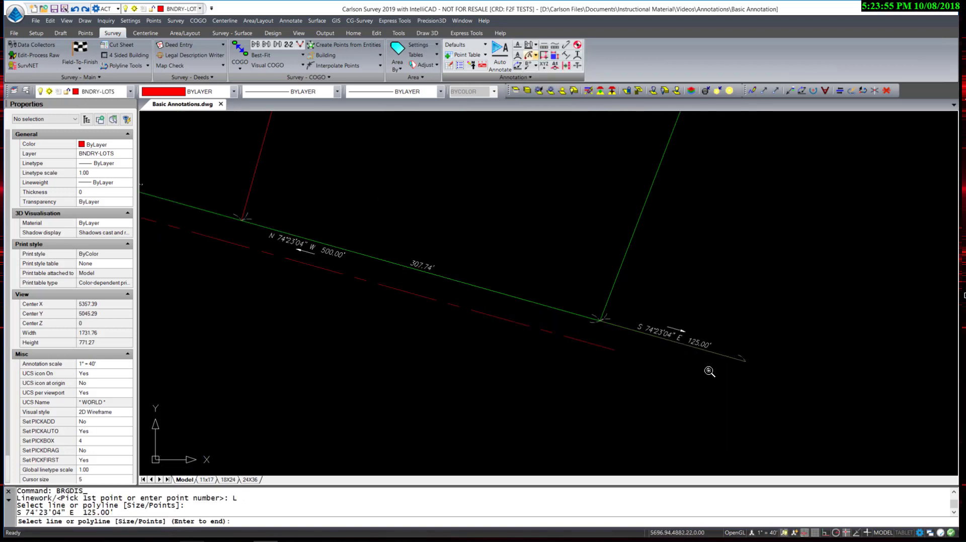
{"action": "scroll", "coordinate": [685, 369], "scroll_direction": "down", "scroll_amount": 4}
{"action": "key", "text": "Return"}
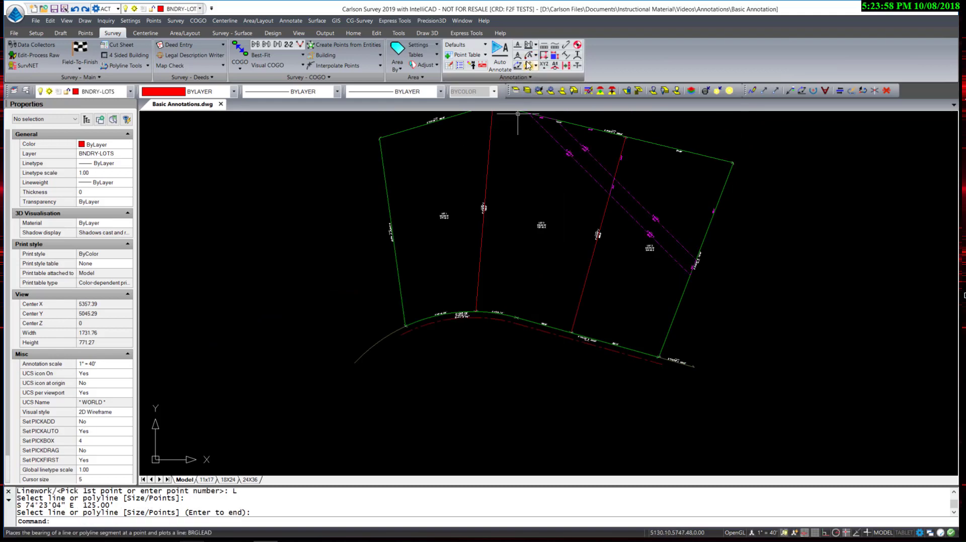
Label the western curb arc with its length A=214.22', then pan toward LOT 1.
{"action": "left_click", "coordinate": [530, 59]}
{"action": "left_click", "coordinate": [518, 317]}
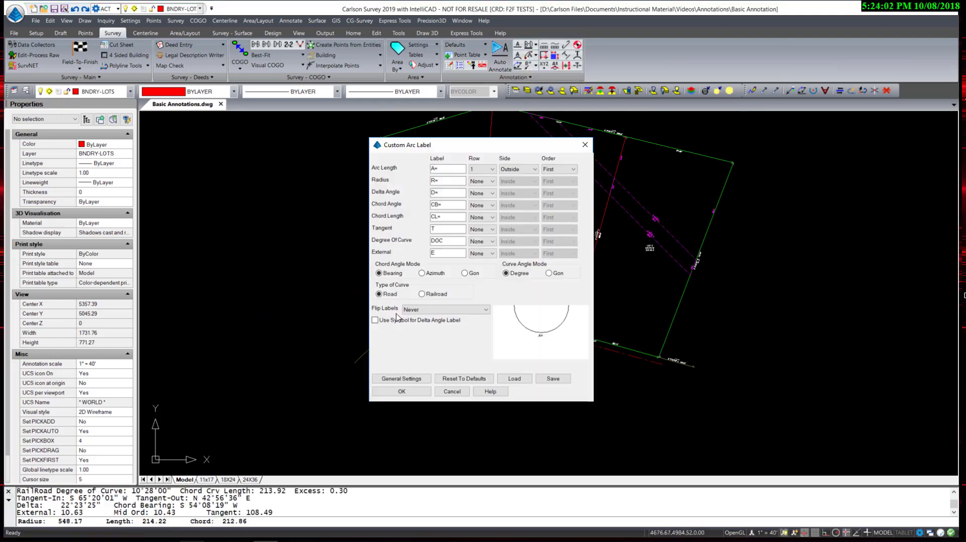
{"action": "left_click", "coordinate": [402, 391]}
{"action": "scroll", "coordinate": [385, 341], "scroll_direction": "up", "scroll_amount": 4}
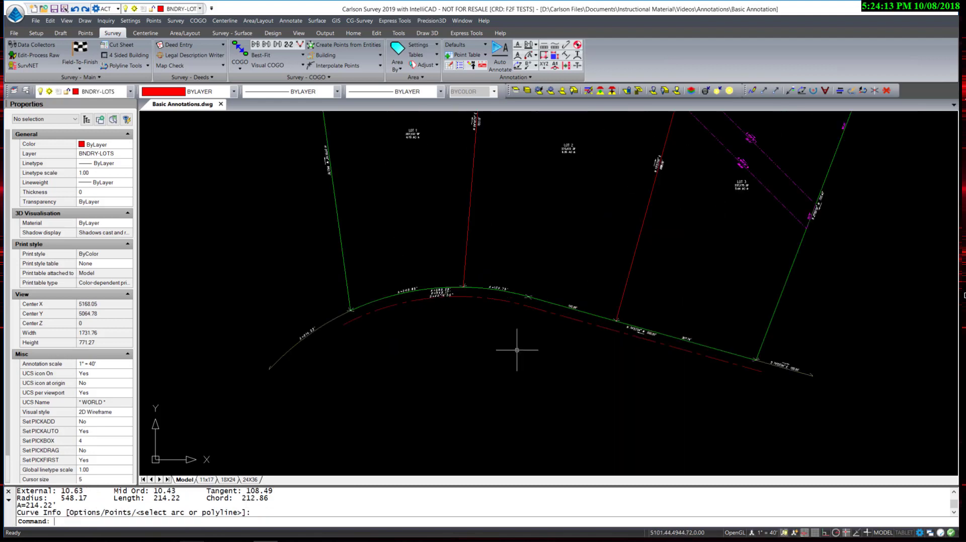
{"action": "middle_click_drag", "start_coordinate": [518, 345], "coordinate": [483, 290]}
{"action": "middle_click_drag", "start_coordinate": [450, 317], "coordinate": [422, 348]}
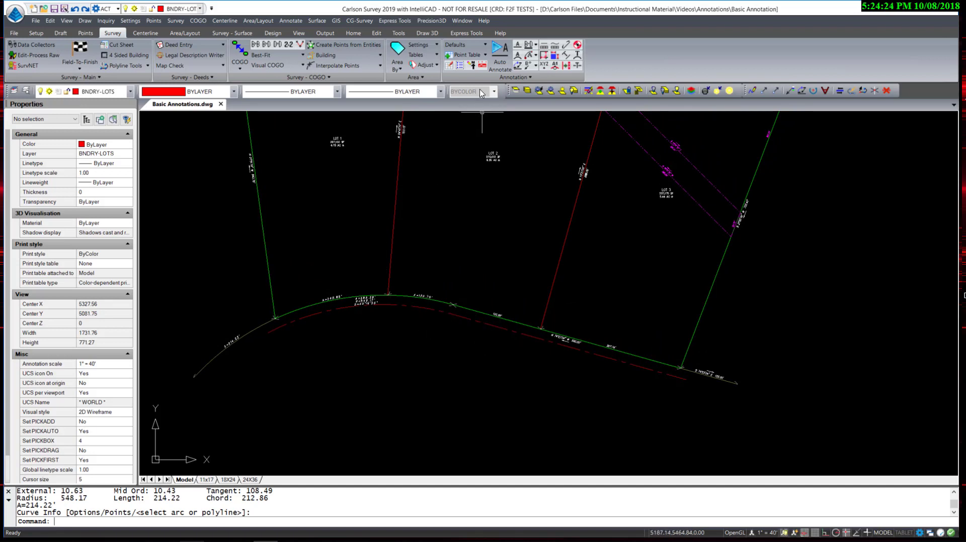
In Annotate Defaults, turn off line and arc endpoint leaders and put angle labels on EX-CL-TXT.
{"action": "left_click", "coordinate": [463, 49]}
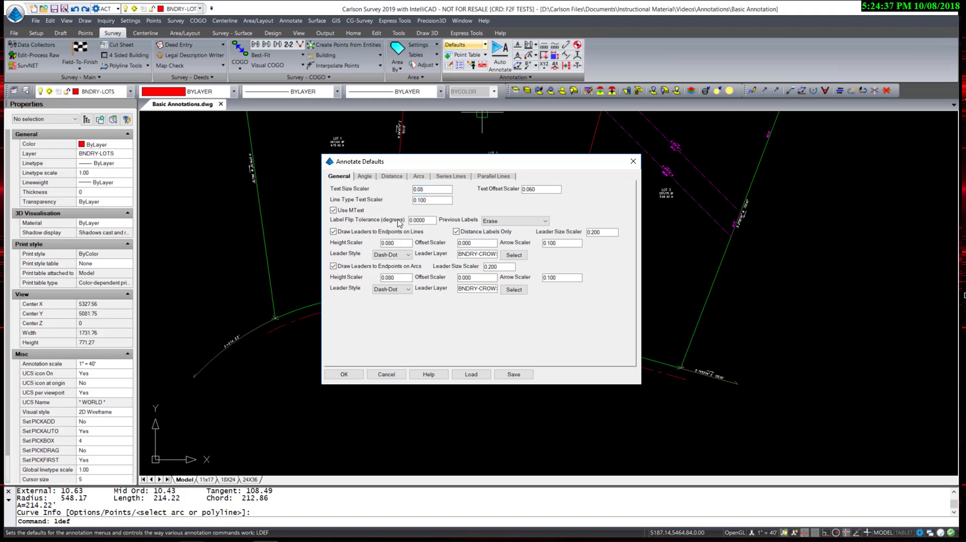
{"action": "left_click", "coordinate": [333, 232]}
{"action": "left_click", "coordinate": [334, 266]}
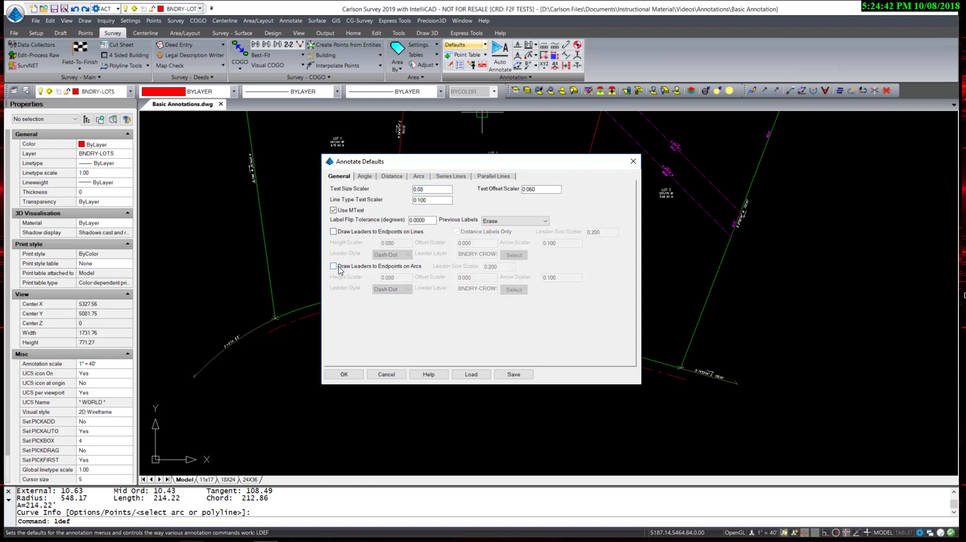
{"action": "left_click", "coordinate": [366, 176]}
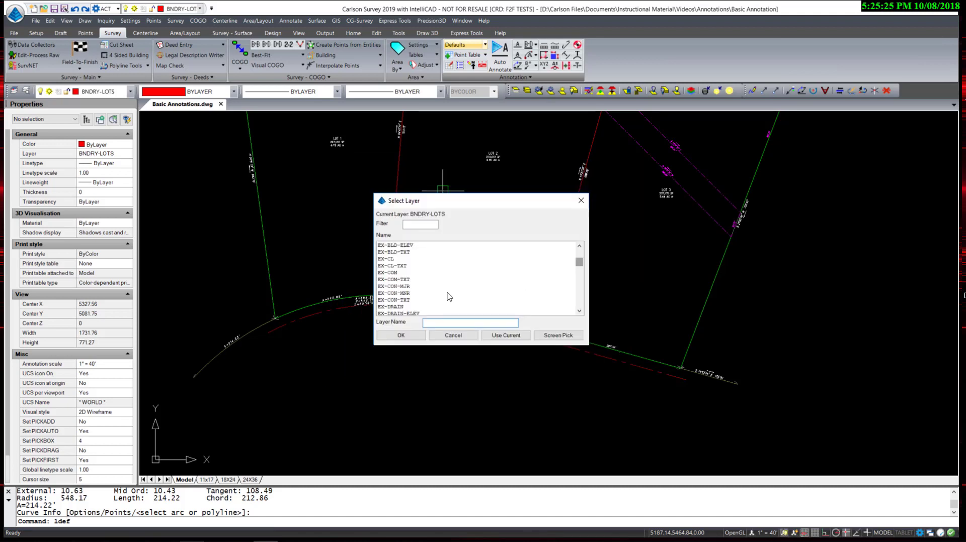
{"action": "left_click", "coordinate": [445, 265]}
{"action": "left_click", "coordinate": [400, 394]}
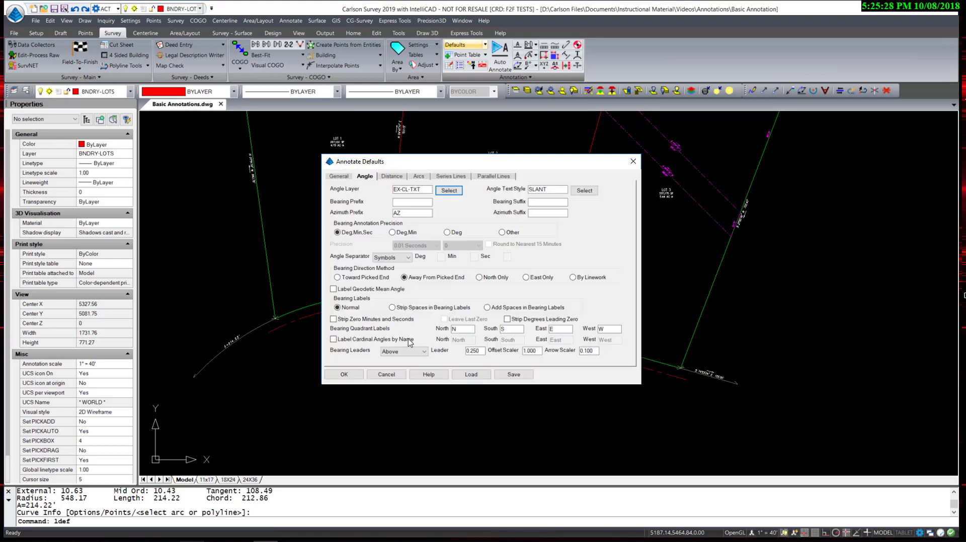
Review the distance and arc label settings, then save the defaults as EX-Centerlines.adf.
{"action": "left_click", "coordinate": [391, 176]}
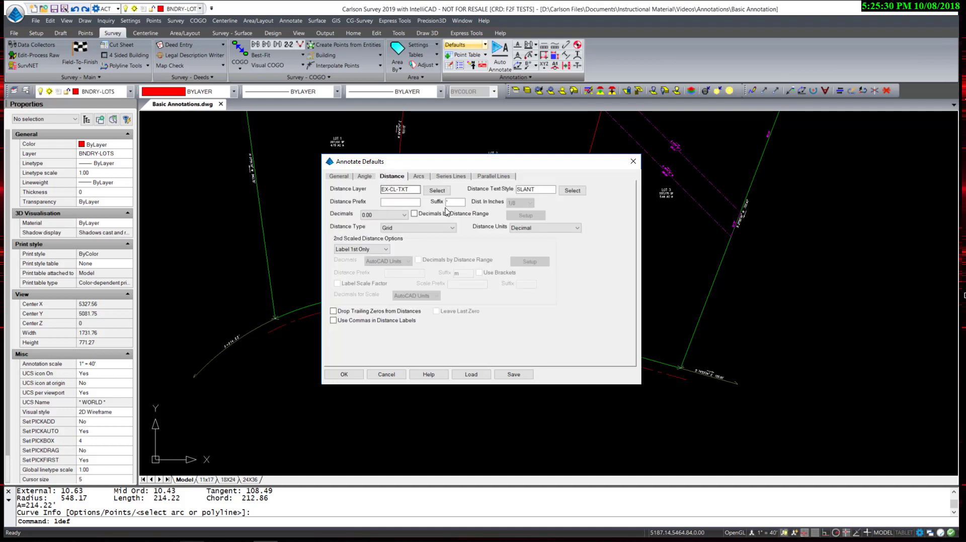
{"action": "left_click", "coordinate": [419, 177]}
{"action": "left_click", "coordinate": [340, 177]}
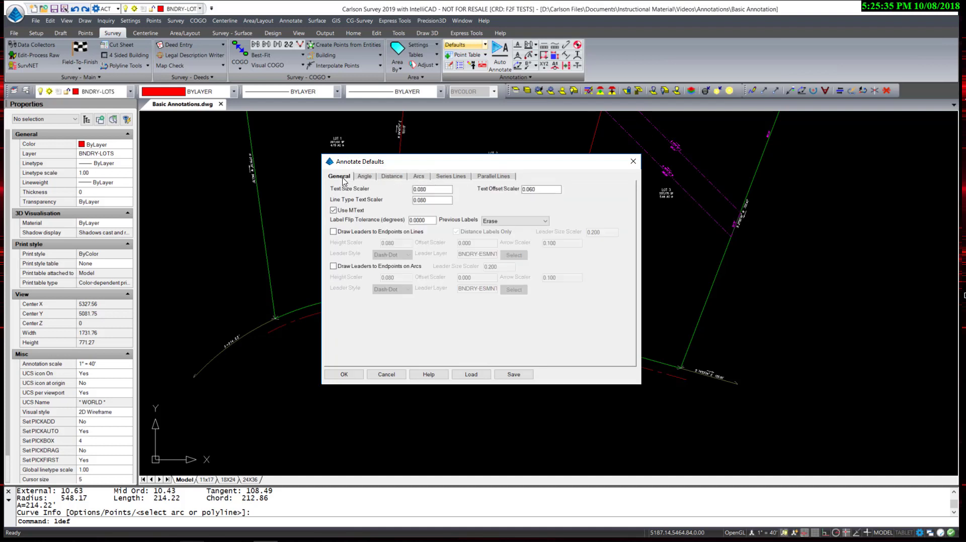
{"action": "left_click", "coordinate": [513, 375]}
{"action": "left_click", "coordinate": [585, 213]}
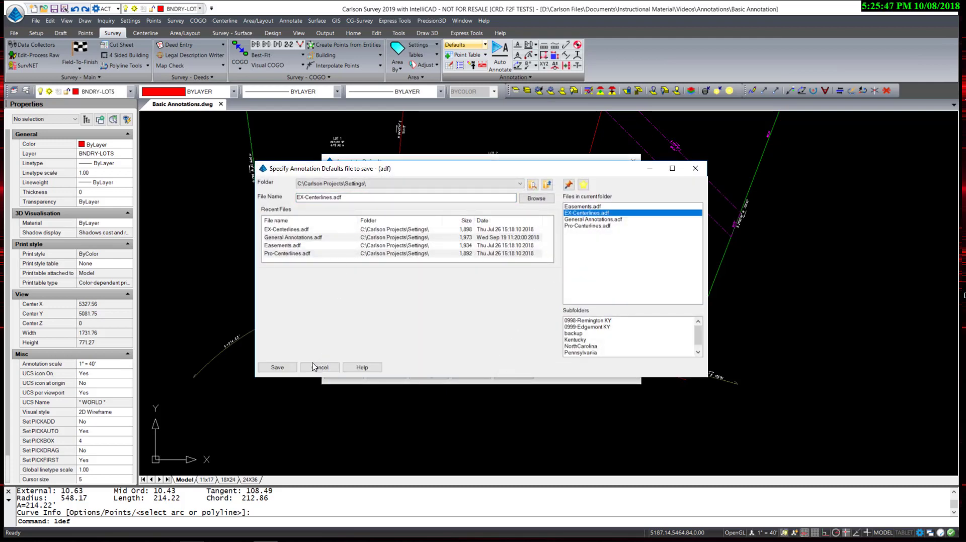
{"action": "left_click", "coordinate": [277, 367]}
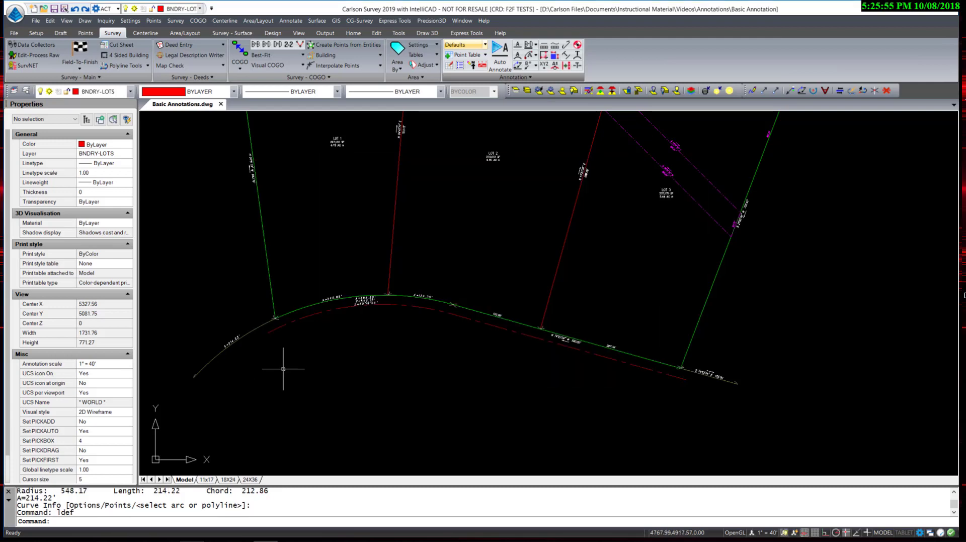
Label the red centerline tangent with bearing and distance N 74°23'04" W 518.20'.
{"action": "left_click", "coordinate": [537, 45]}
{"action": "left_click", "coordinate": [548, 58]}
{"action": "scroll", "coordinate": [442, 314], "scroll_direction": "up", "scroll_amount": 5}
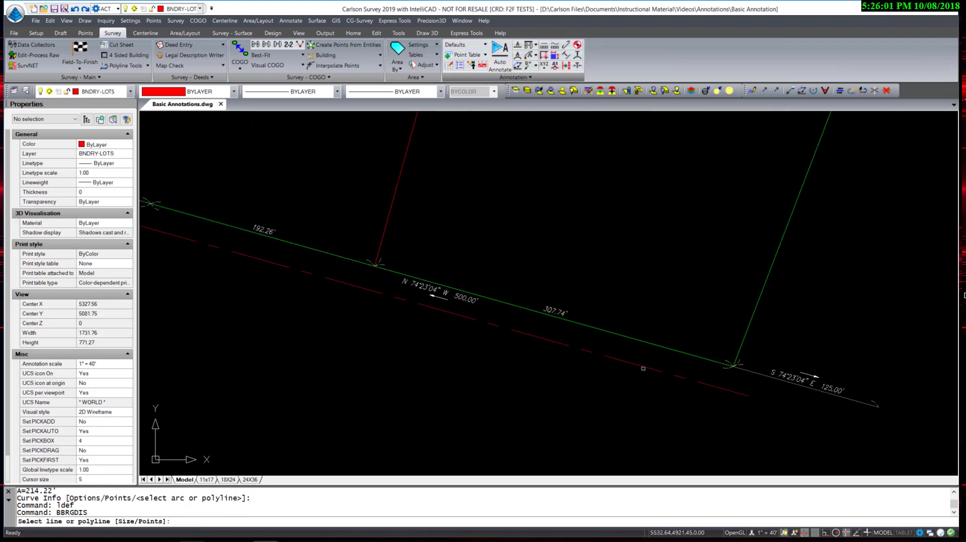
{"action": "left_click", "coordinate": [441, 307]}
{"action": "scroll", "coordinate": [504, 351], "scroll_direction": "down", "scroll_amount": 5}
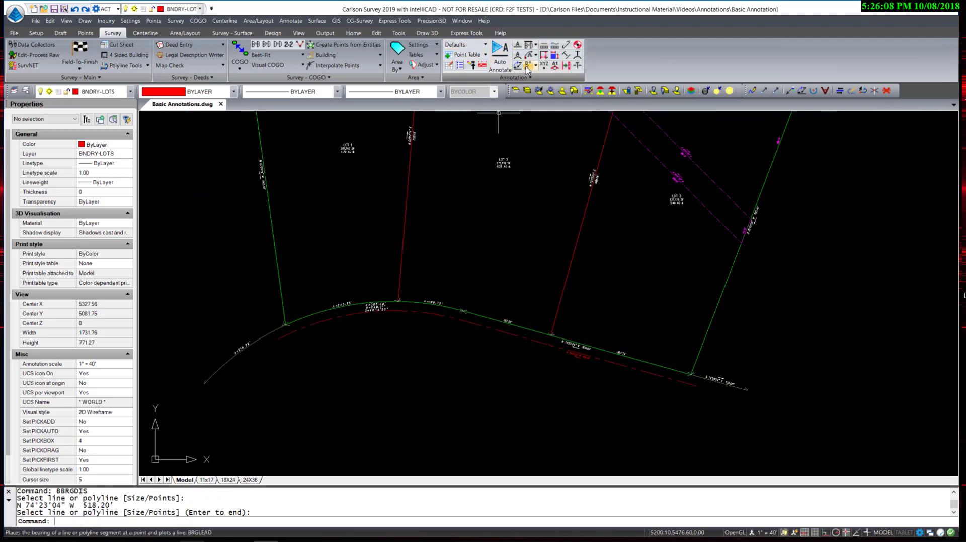
Label the centerline curve A=398.49', R=528.17', D=43°13'41", with radius row 2, delta row 3, and arc length inside.
{"action": "left_click", "coordinate": [529, 64]}
{"action": "left_click", "coordinate": [388, 322]}
{"action": "left_click", "coordinate": [482, 180]}
{"action": "left_click", "coordinate": [487, 195]}
{"action": "left_click", "coordinate": [482, 193]}
{"action": "left_click", "coordinate": [480, 221]}
{"action": "left_click", "coordinate": [519, 170]}
{"action": "left_click", "coordinate": [525, 181]}
{"action": "left_click", "coordinate": [499, 375]}
{"action": "scroll", "coordinate": [362, 319], "scroll_direction": "up", "scroll_amount": 5}
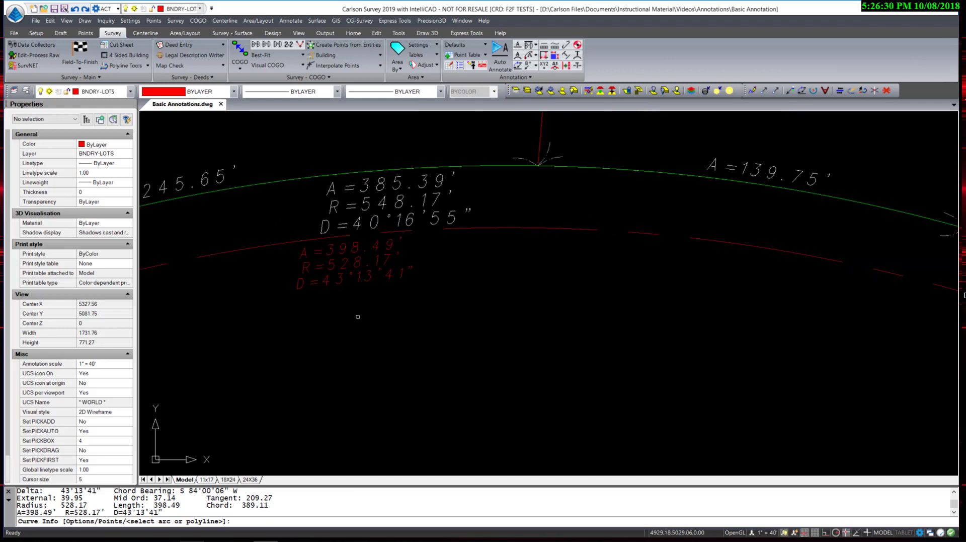
{"action": "key", "text": "Return"}
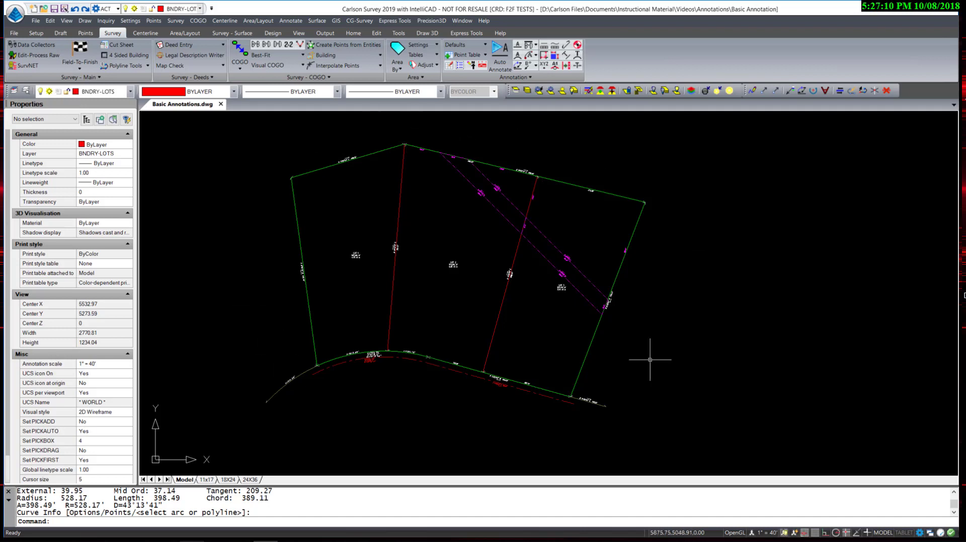
{"action": "left_click", "coordinate": [296, 23]}
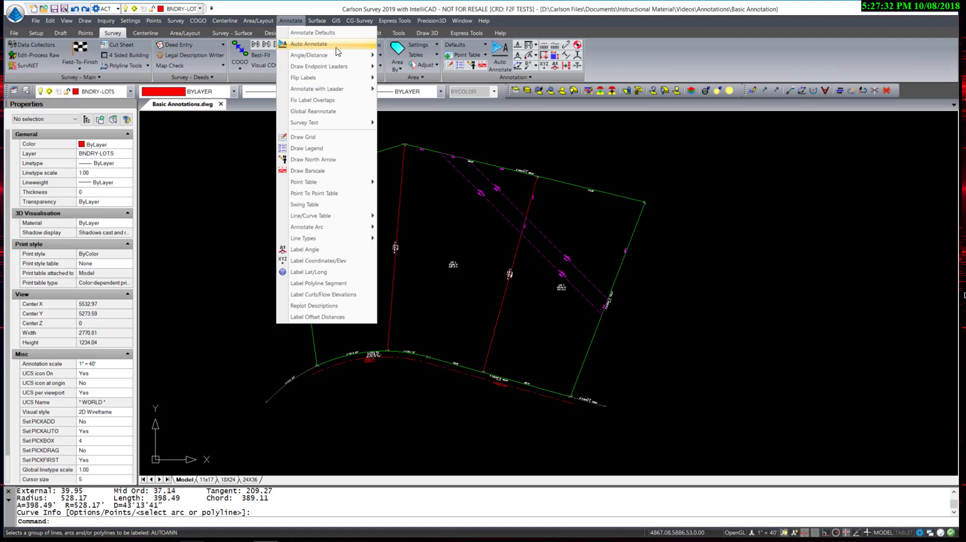
{"action": "left_click", "coordinate": [280, 125]}
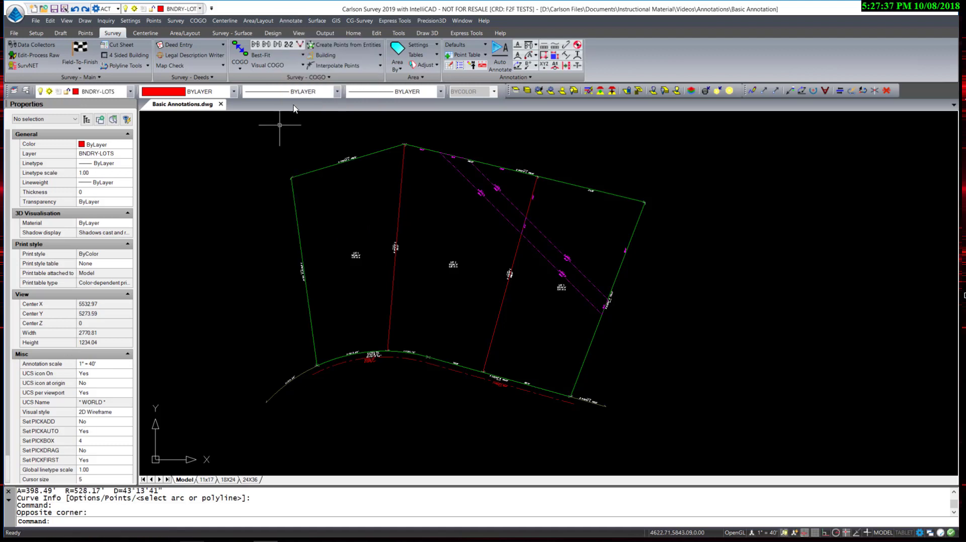